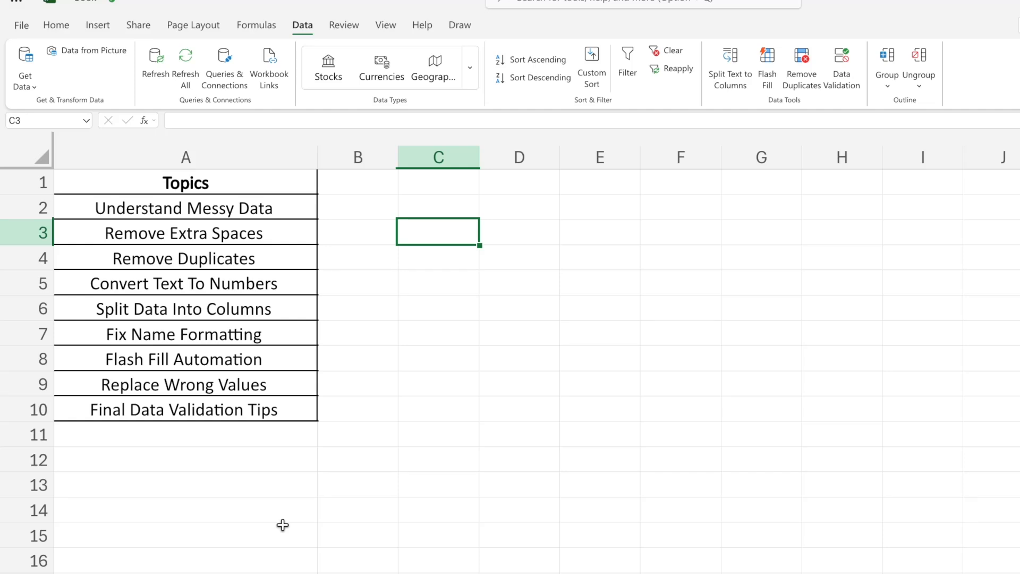
Review the data-cleaning topics listed in A2:A10, from Understand Messy Data to Final Data Validation Tips.
{"action": "left_click", "coordinate": [227, 444]}
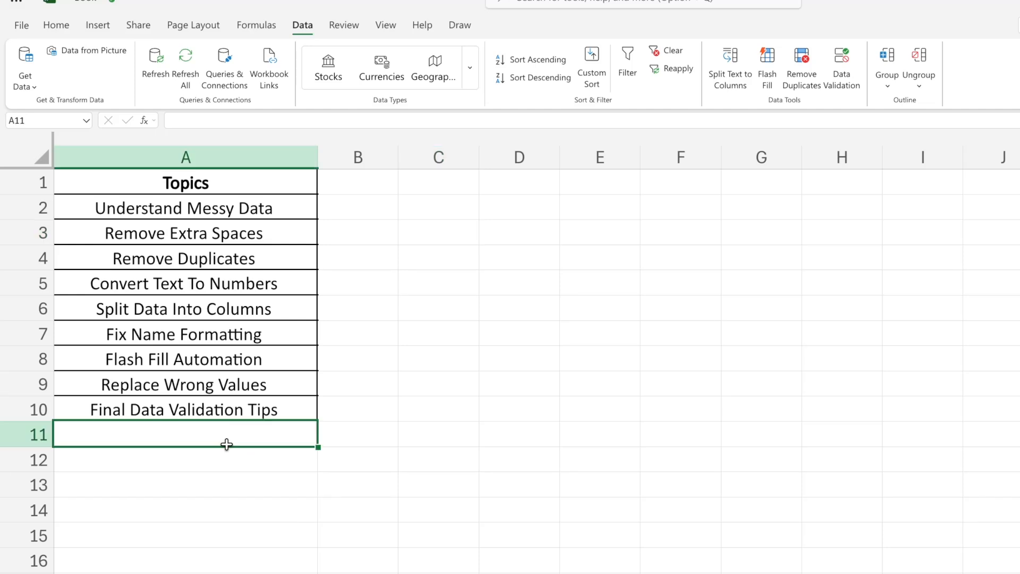
{"action": "left_click", "coordinate": [198, 211]}
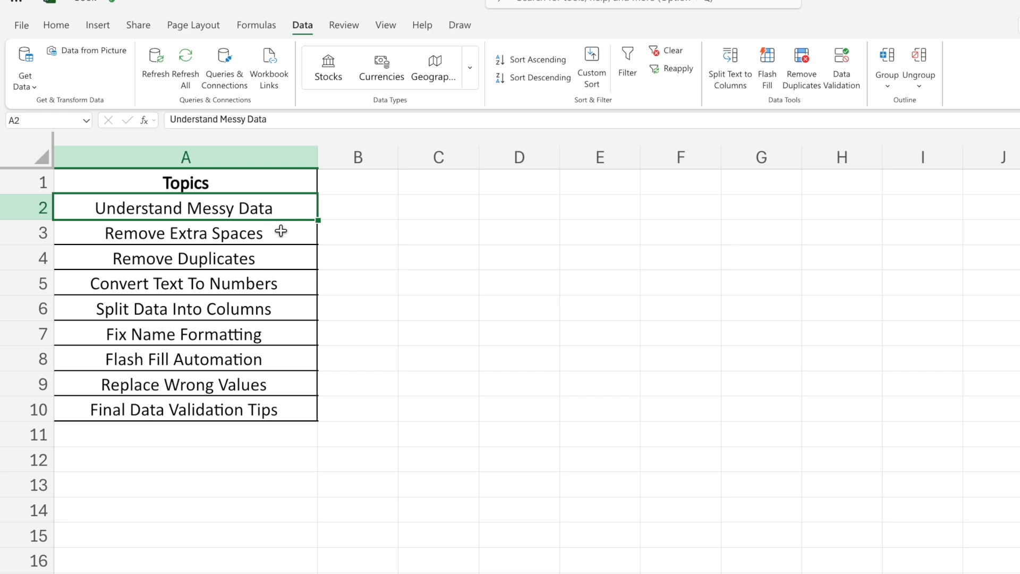
{"action": "left_click", "coordinate": [281, 232]}
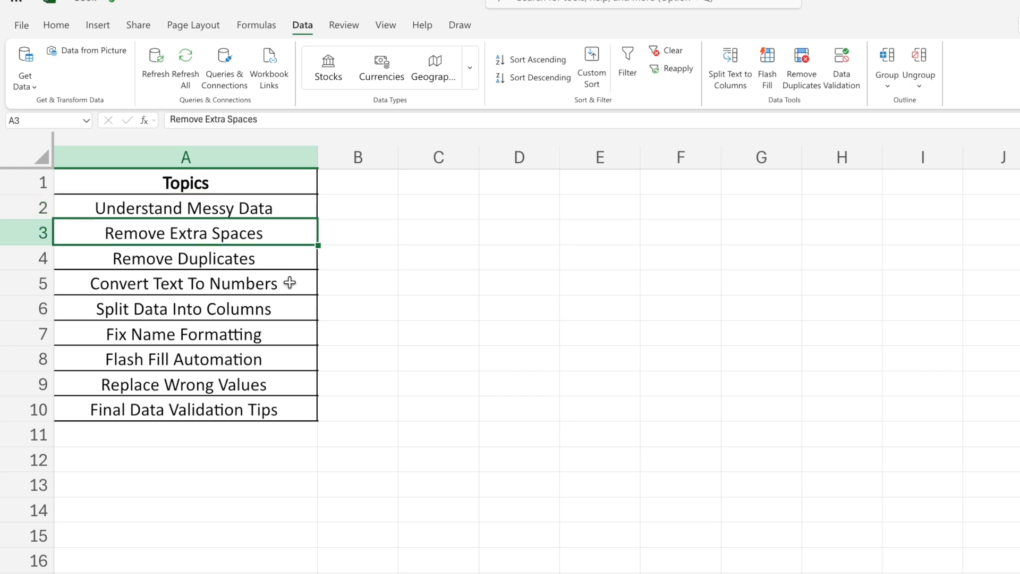
{"action": "left_click", "coordinate": [282, 263]}
{"action": "left_click", "coordinate": [283, 283]}
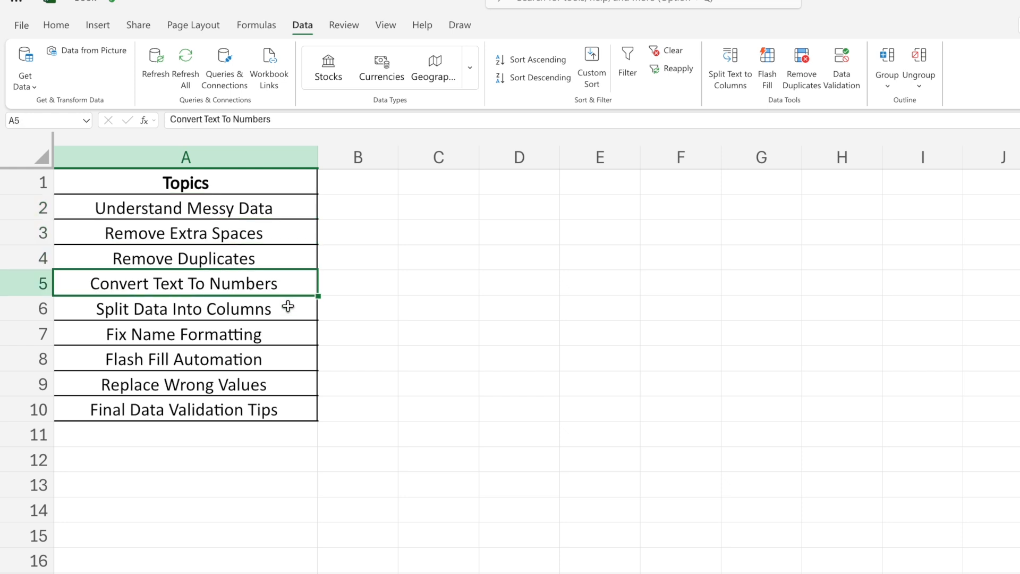
{"action": "left_click", "coordinate": [288, 306]}
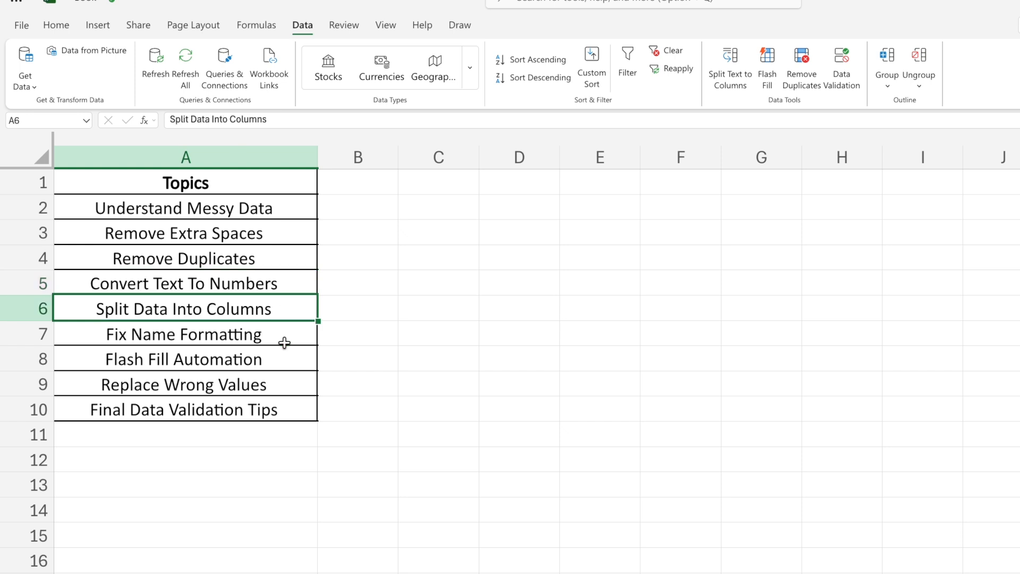
{"action": "left_click", "coordinate": [285, 327]}
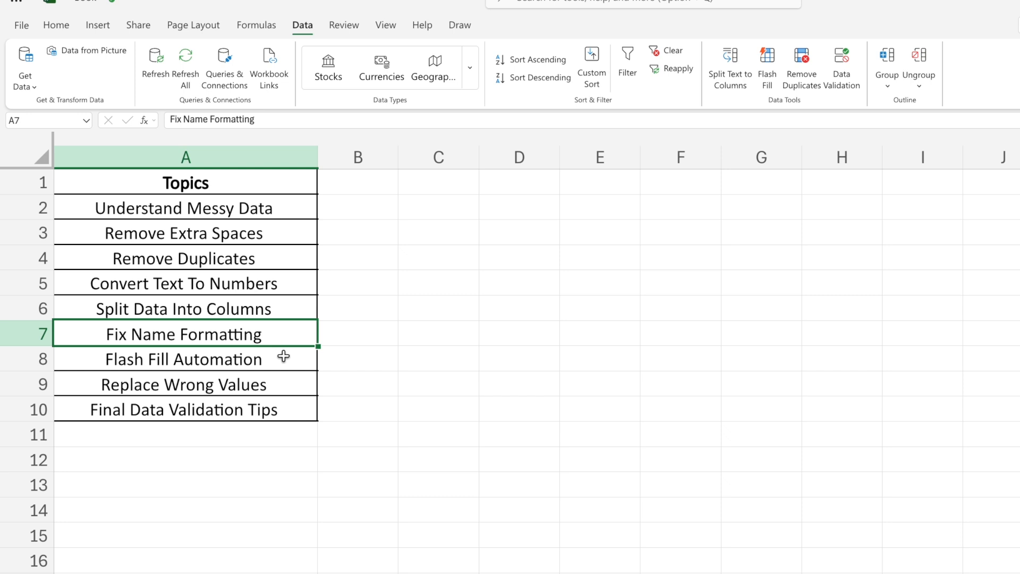
{"action": "left_click", "coordinate": [283, 356]}
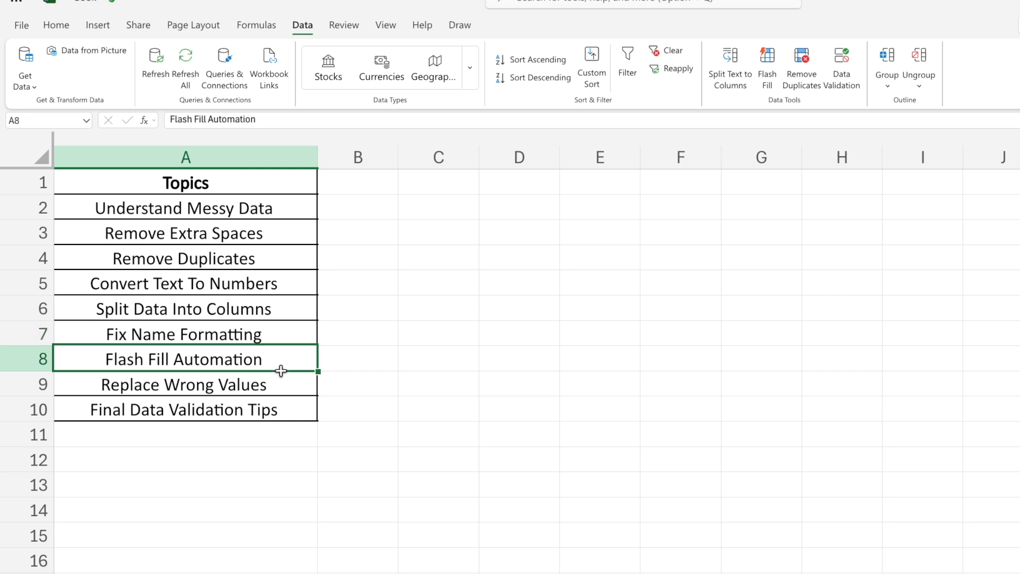
{"action": "left_click", "coordinate": [281, 382]}
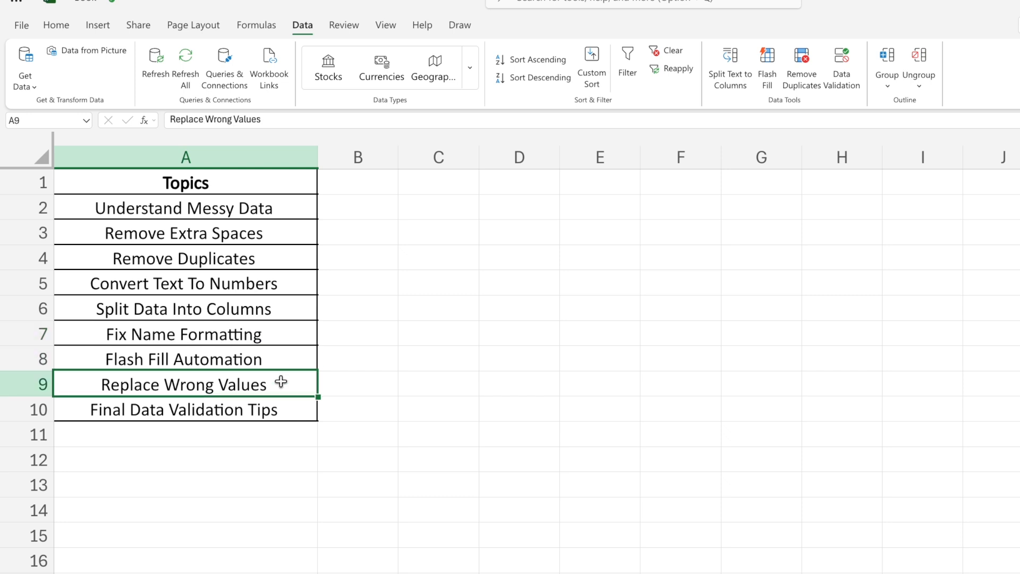
{"action": "left_click", "coordinate": [277, 410]}
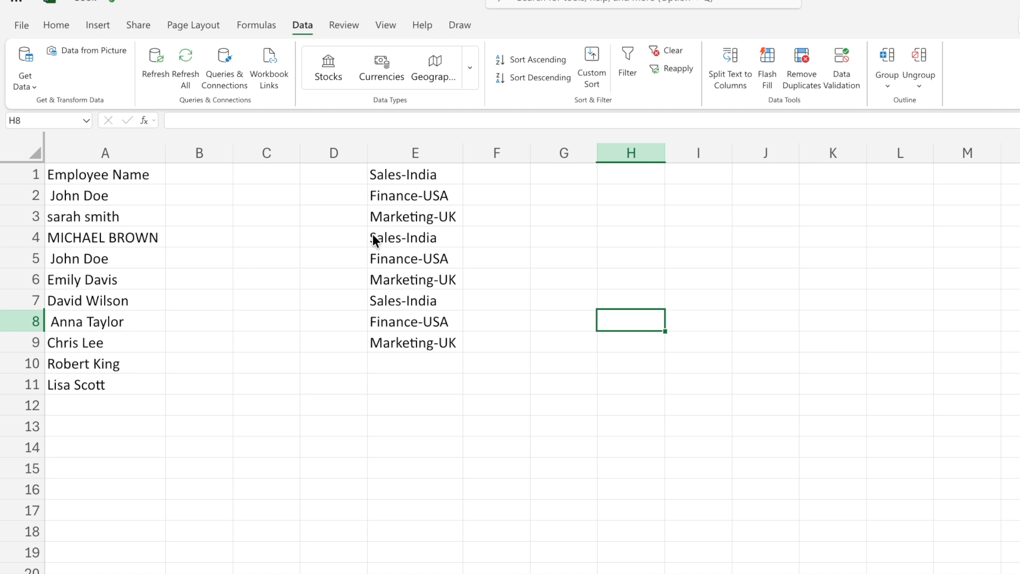
Inspect the leading space in the name in A2 and enter =TRIM(A2) in B2.
{"action": "left_click", "coordinate": [112, 206]}
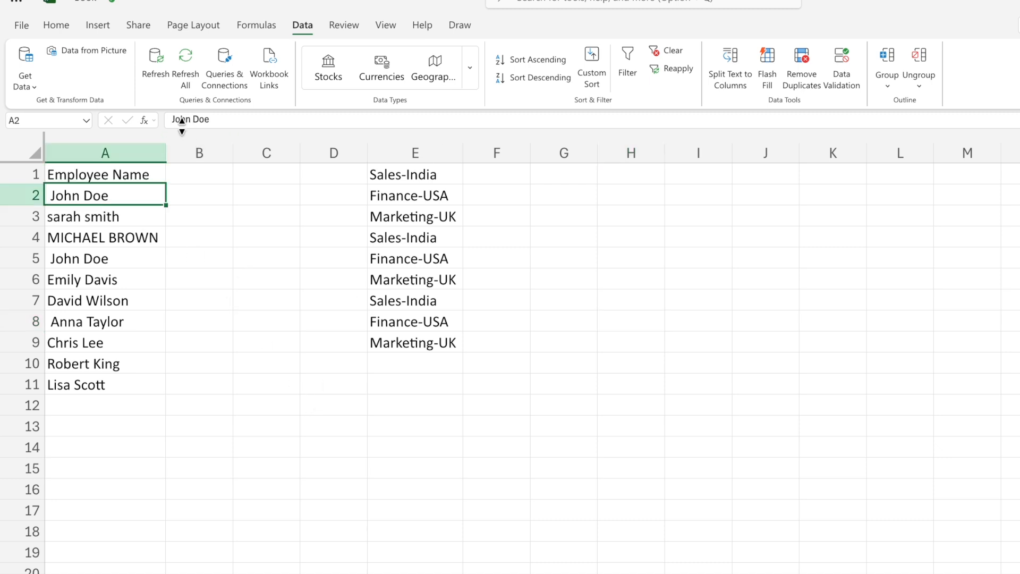
{"action": "double_click", "coordinate": [146, 192]}
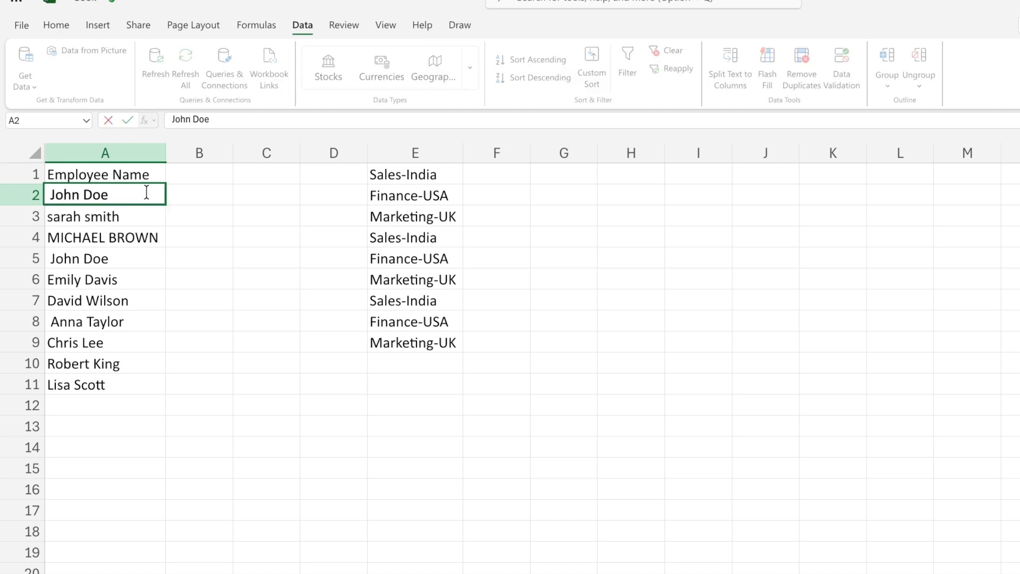
{"action": "left_click", "coordinate": [56, 195]}
{"action": "key", "text": "Left"}
{"action": "left_click", "coordinate": [199, 194]}
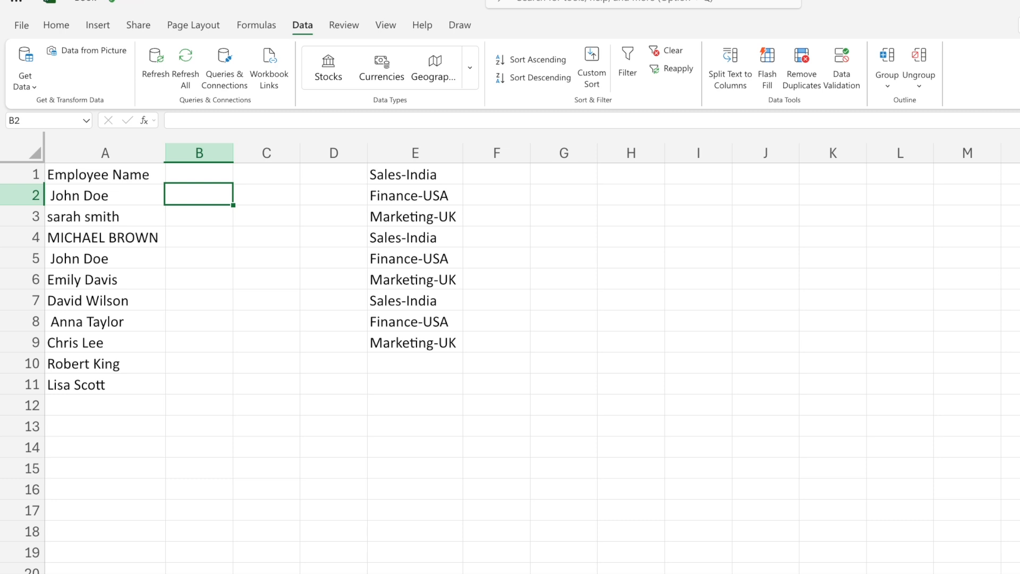
{"action": "type", "text": "=trim"}
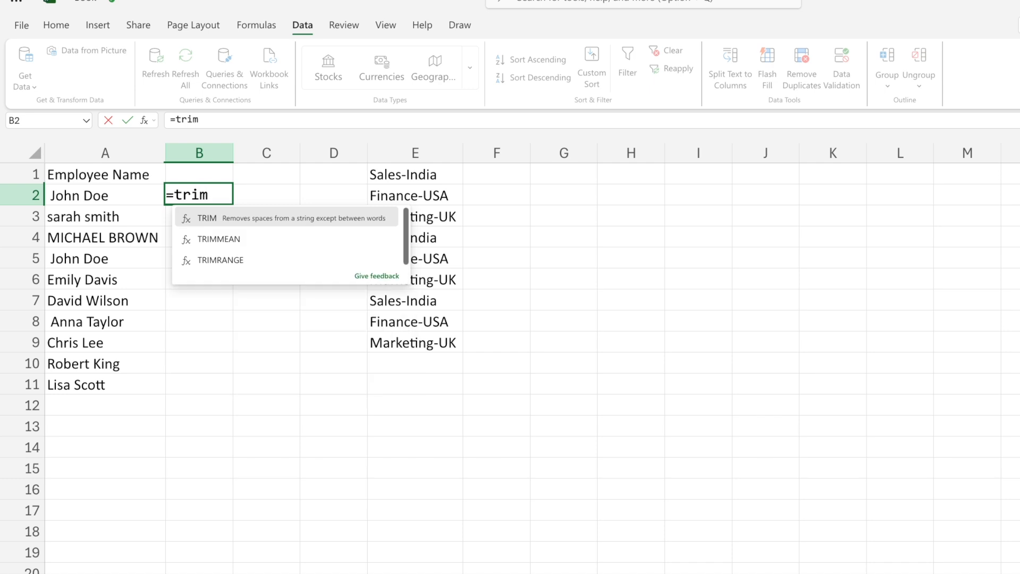
{"action": "key", "text": "Tab"}
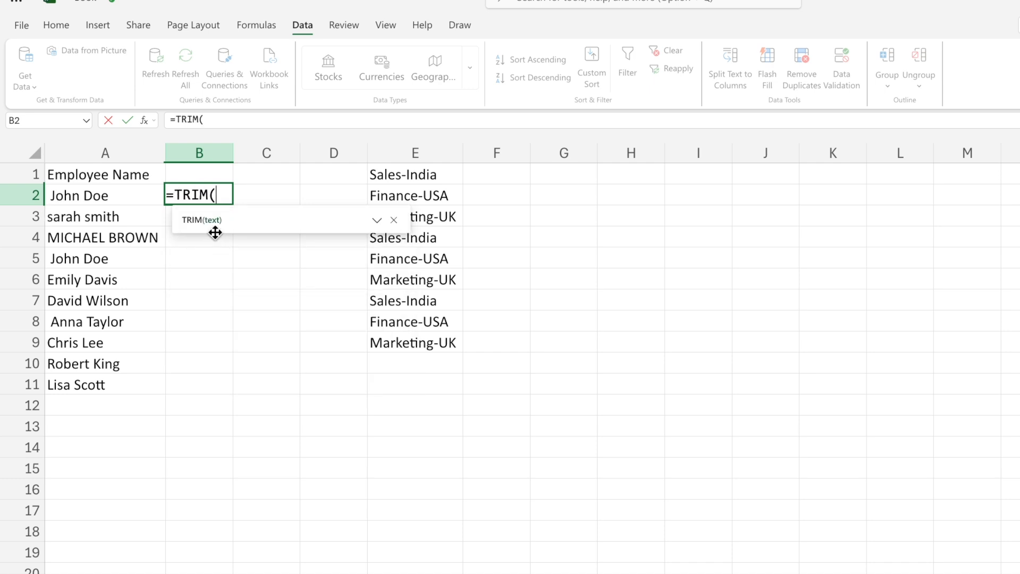
{"action": "left_click", "coordinate": [108, 193]}
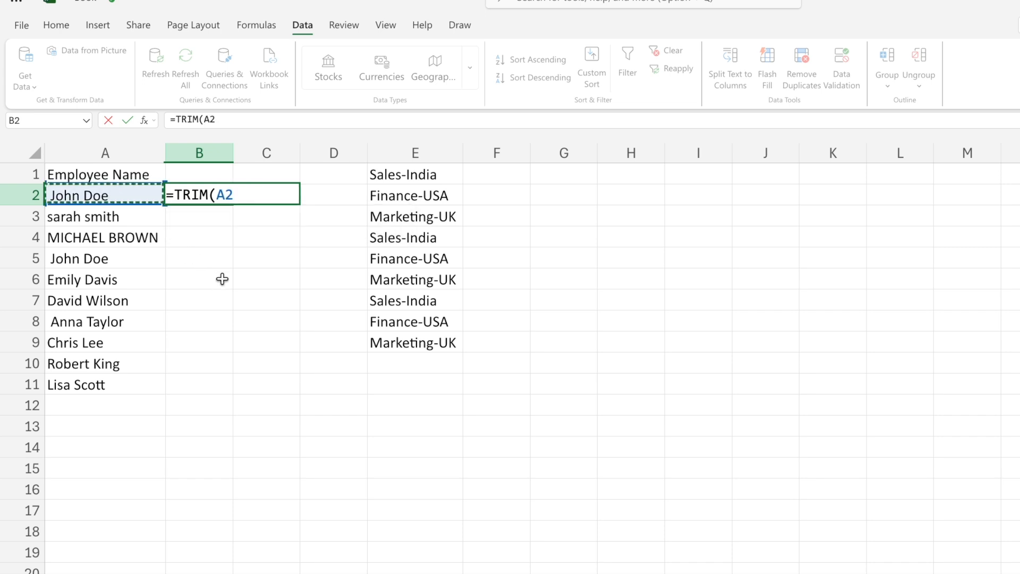
{"action": "type", "text": ")"}
{"action": "key", "text": "Return"}
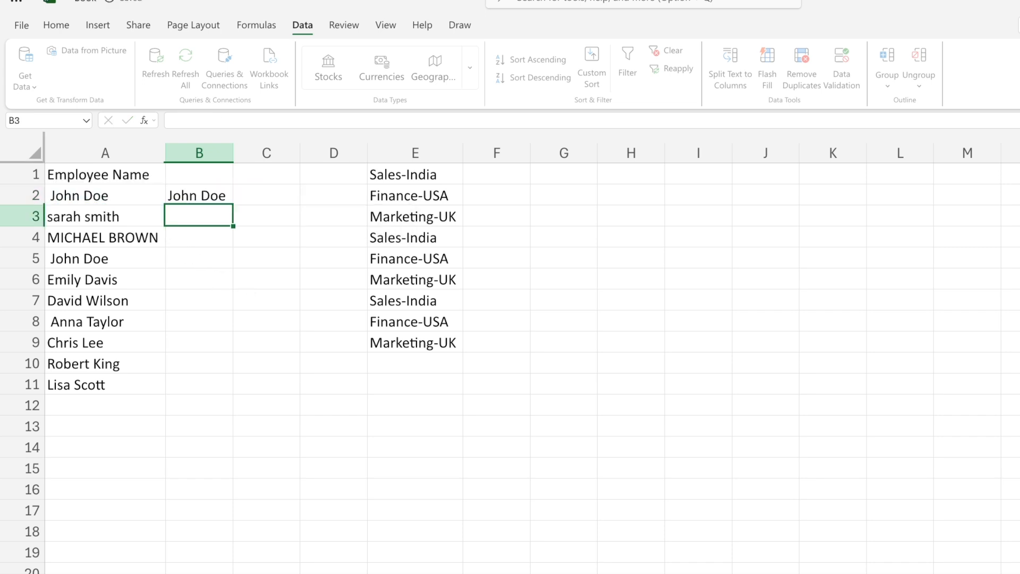
Check the TRIM formula in B2 and examine the employee name in A5 for extra spaces, leaving it unedited.
{"action": "key", "text": "Up"}
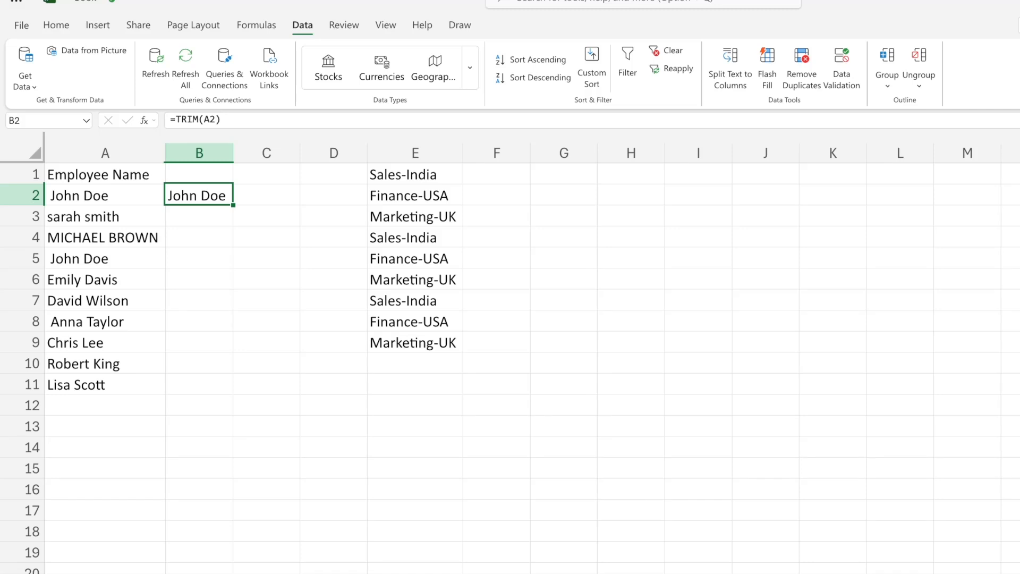
{"action": "key", "text": "Return"}
{"action": "left_click", "coordinate": [207, 197]}
{"action": "left_click", "coordinate": [104, 258]}
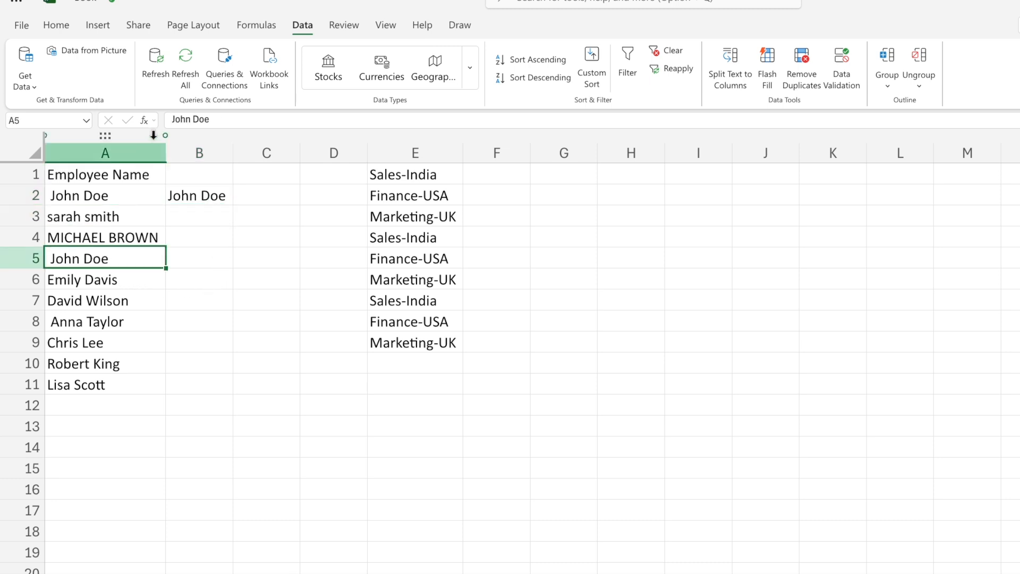
{"action": "left_click", "coordinate": [169, 120]}
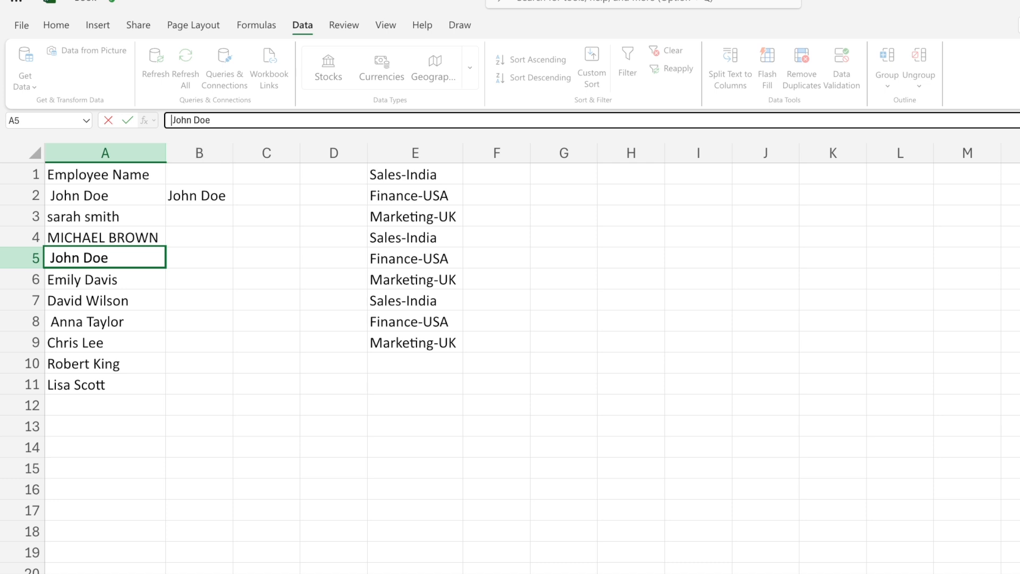
{"action": "key", "text": "Right"}
{"action": "key", "text": "Right"}
{"action": "key", "text": "Right"}
{"action": "key", "text": "Right"}
{"action": "key", "text": "Right"}
{"action": "key", "text": "Right"}
{"action": "key", "text": "Right"}
{"action": "key", "text": "Right"}
{"action": "key", "text": "Escape"}
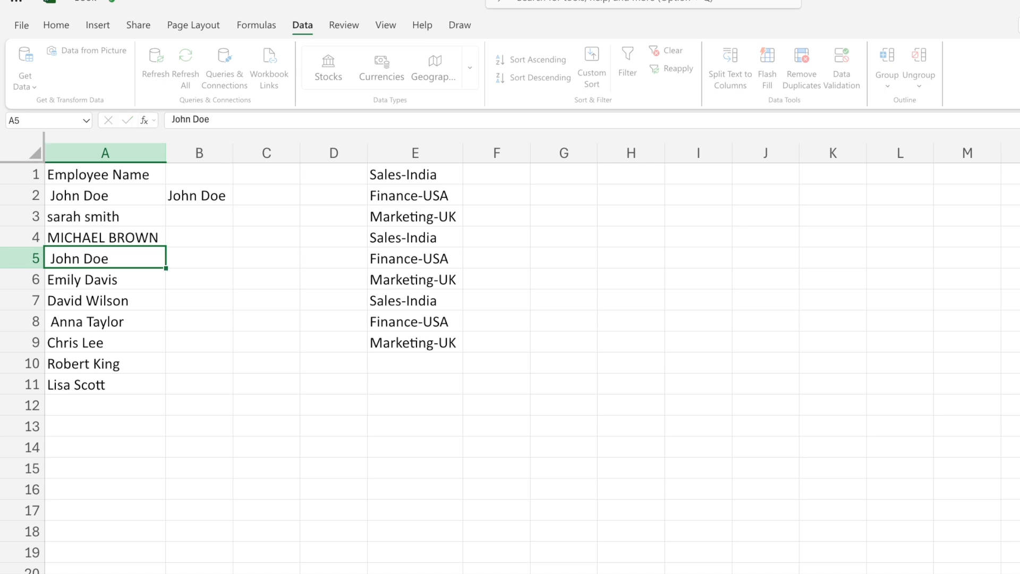
Copy the TRIM formula from B2 into B5 to clean the employee name in A5.
{"action": "left_click", "coordinate": [222, 189]}
{"action": "key", "text": "ctrl+c"}
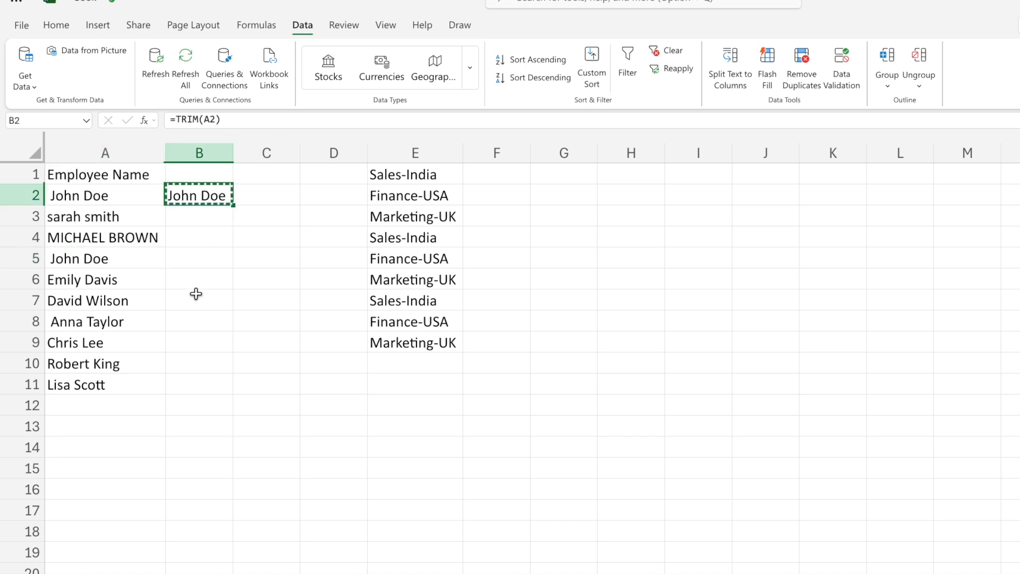
{"action": "left_click", "coordinate": [191, 267]}
{"action": "left_click", "coordinate": [201, 257]}
{"action": "key", "text": "ctrl+v"}
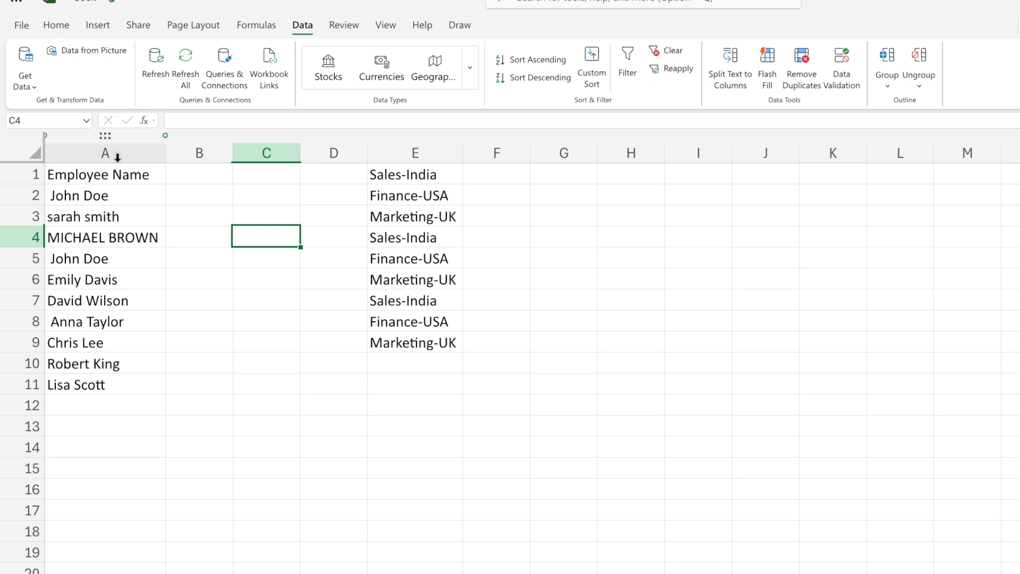
Run Remove Duplicates on column A, leaving the data-has-headers option off.
{"action": "left_click", "coordinate": [106, 153]}
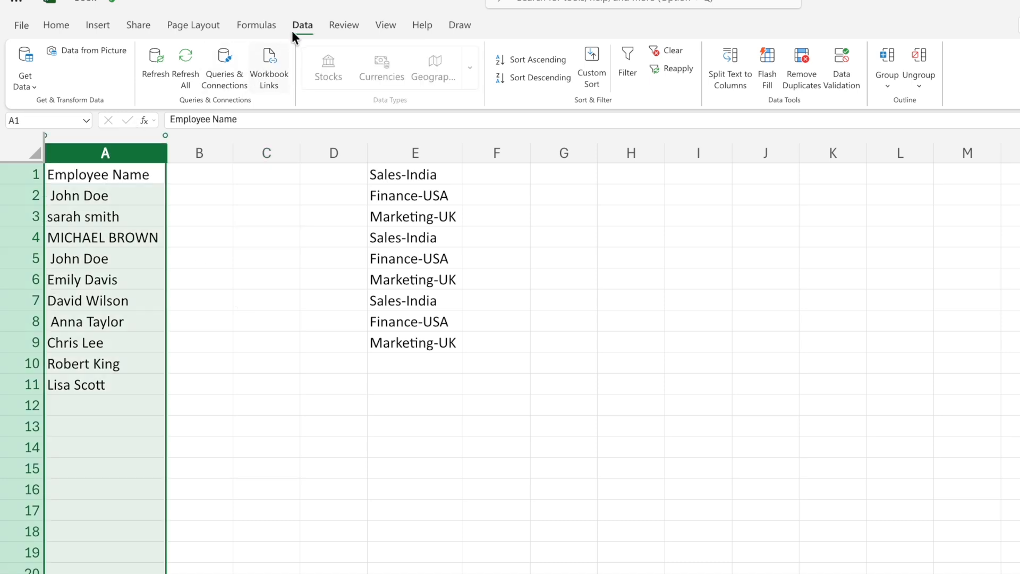
{"action": "left_click", "coordinate": [806, 91]}
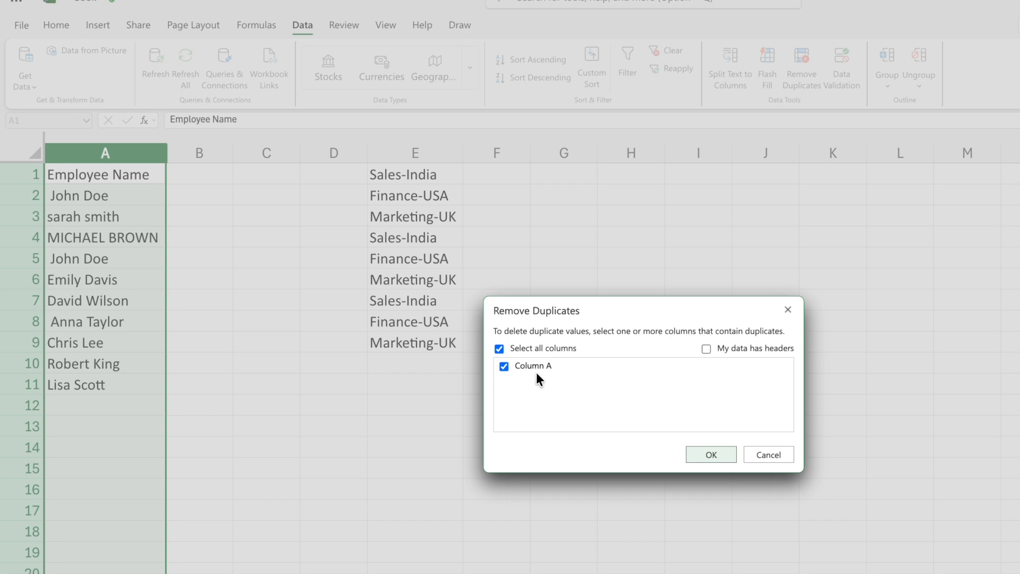
{"action": "left_click", "coordinate": [712, 454]}
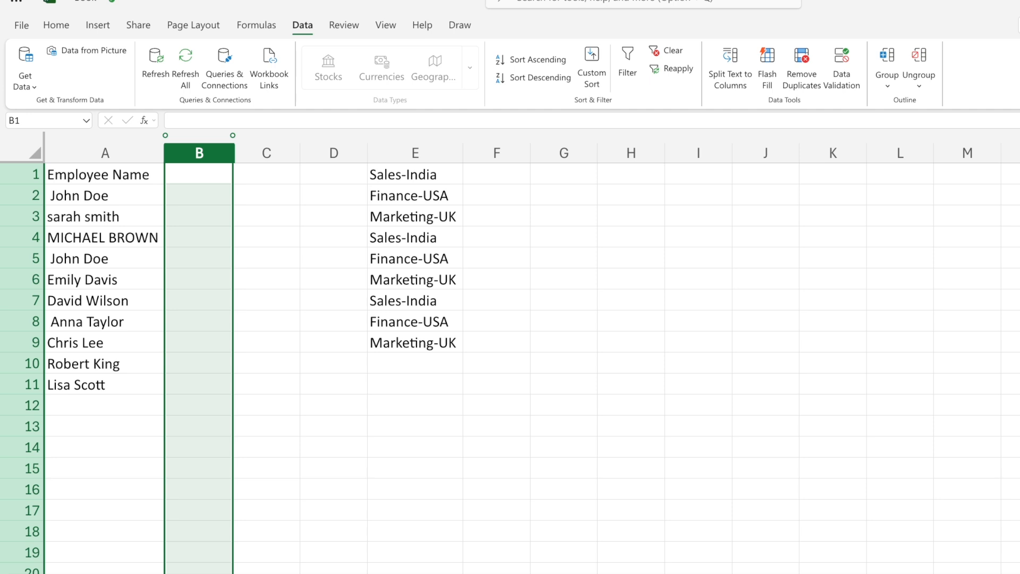
Enter =PROPER(A4) in B4 to convert the all-caps employee name to proper case.
{"action": "left_click", "coordinate": [128, 254]}
{"action": "left_click", "coordinate": [107, 218]}
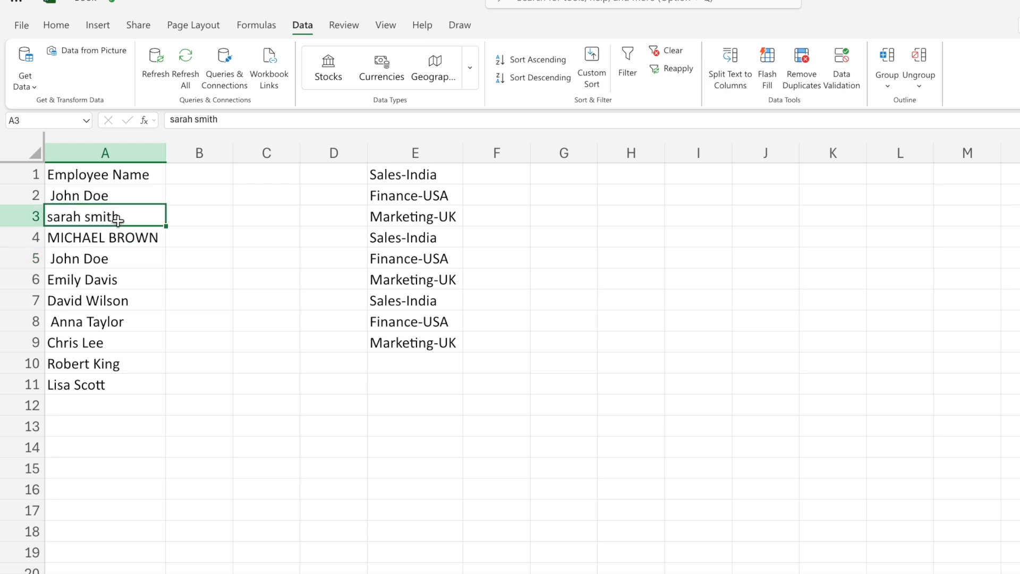
{"action": "left_click", "coordinate": [117, 241]}
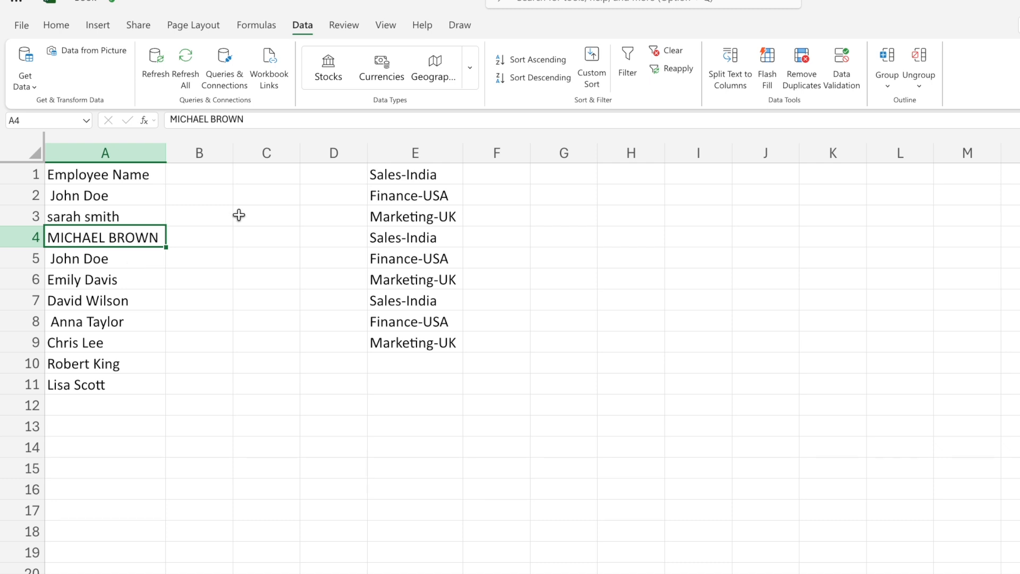
{"action": "left_click", "coordinate": [205, 237]}
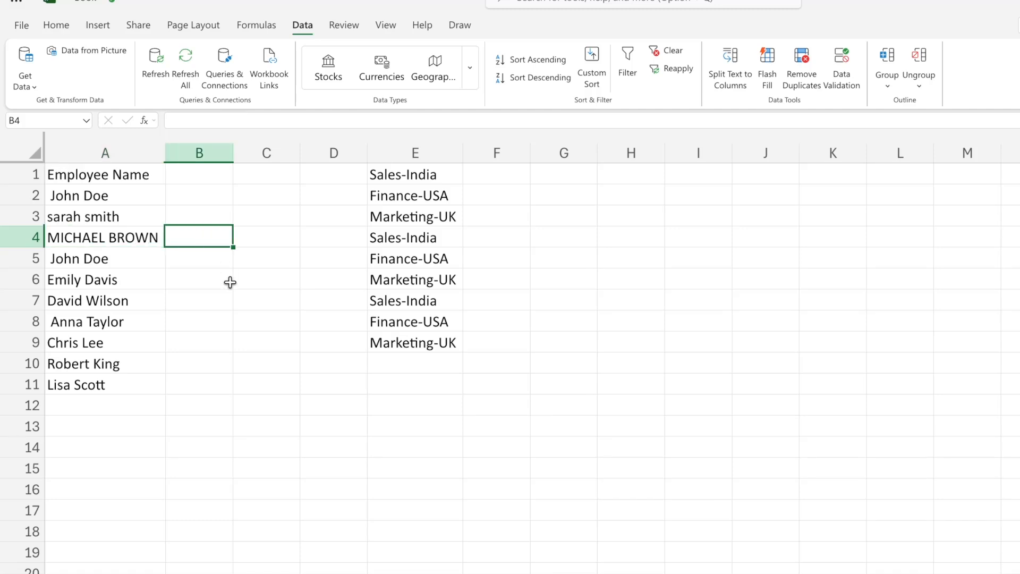
{"action": "type", "text": "=prop"}
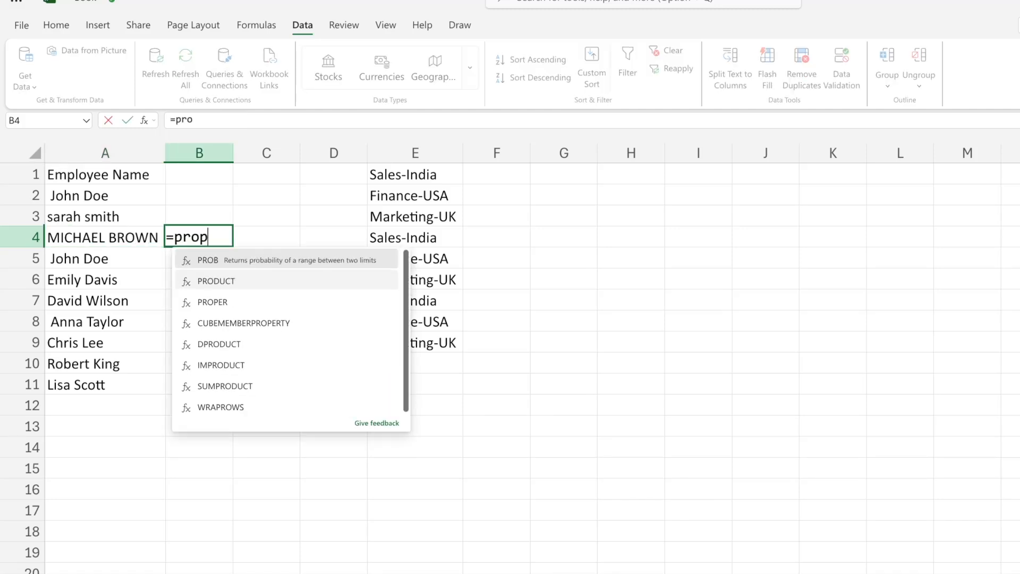
{"action": "type", "text": "er"}
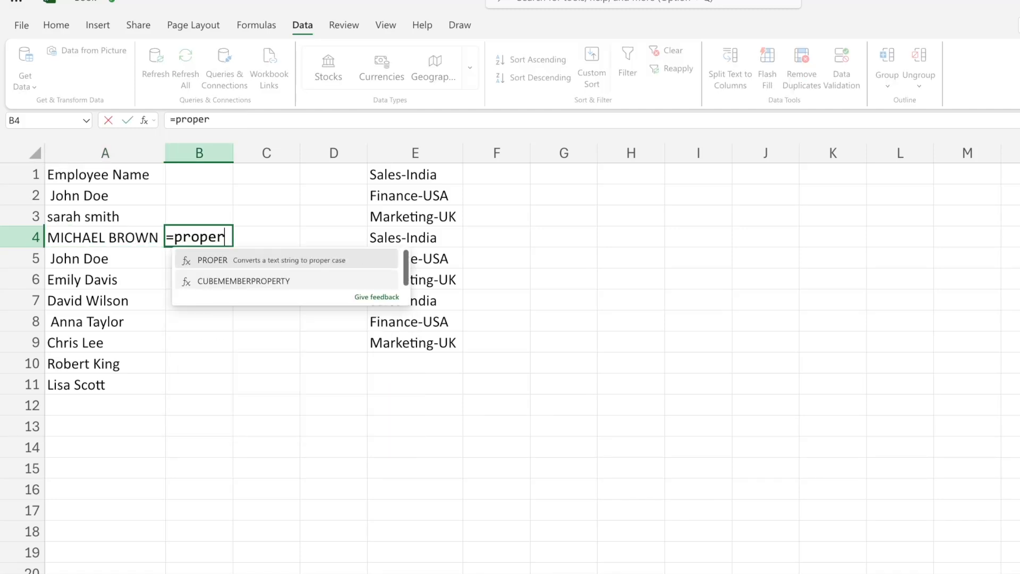
{"action": "double_click", "coordinate": [219, 271]}
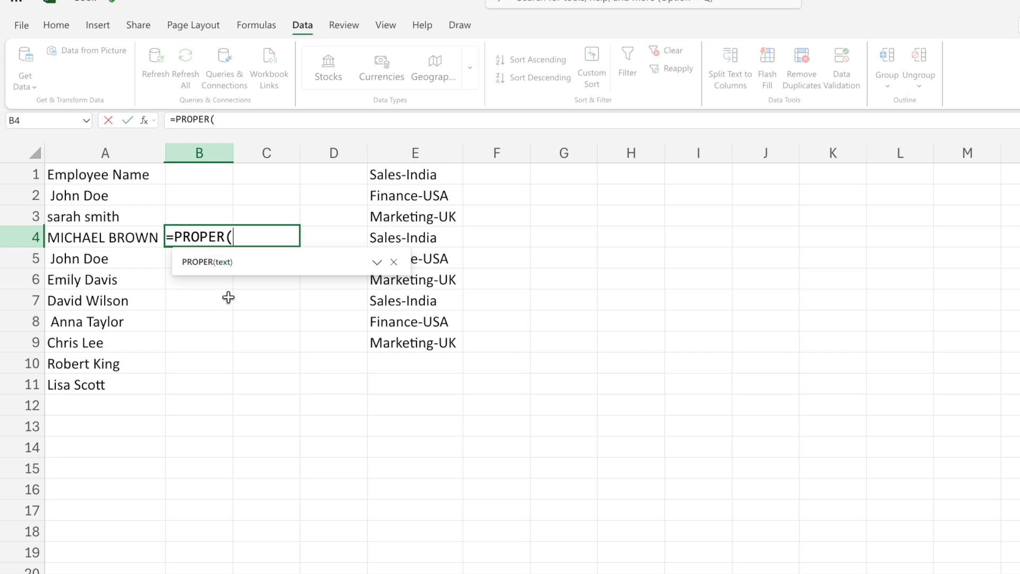
{"action": "left_click", "coordinate": [117, 237]}
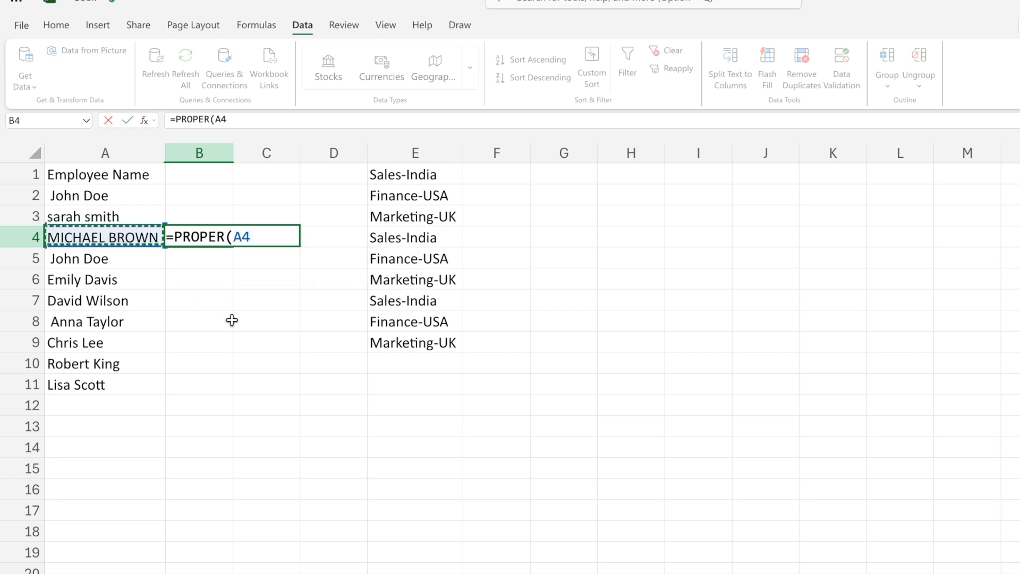
{"action": "type", "text": ")"}
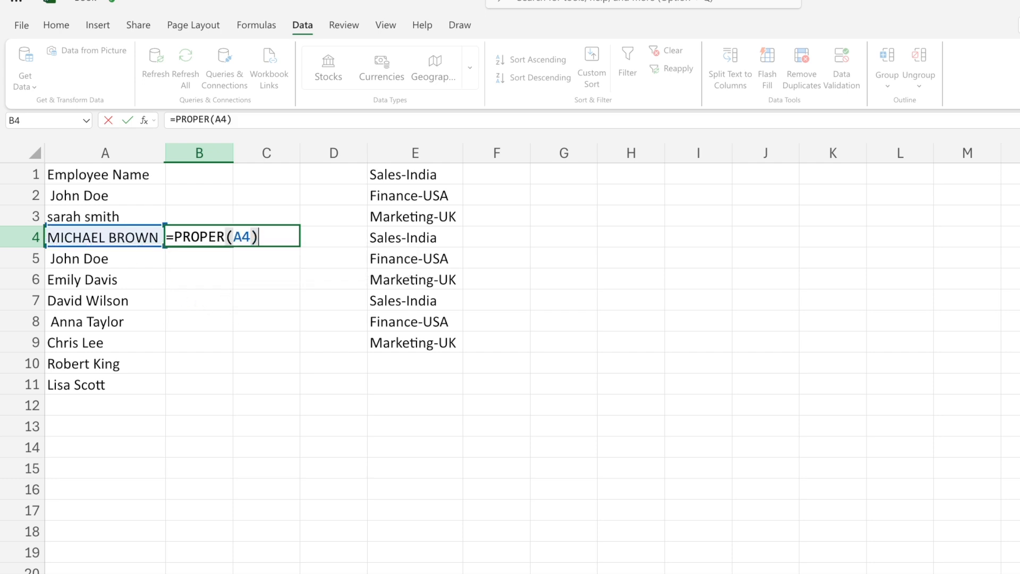
{"action": "key", "text": "Return"}
{"action": "left_click", "coordinate": [230, 237]}
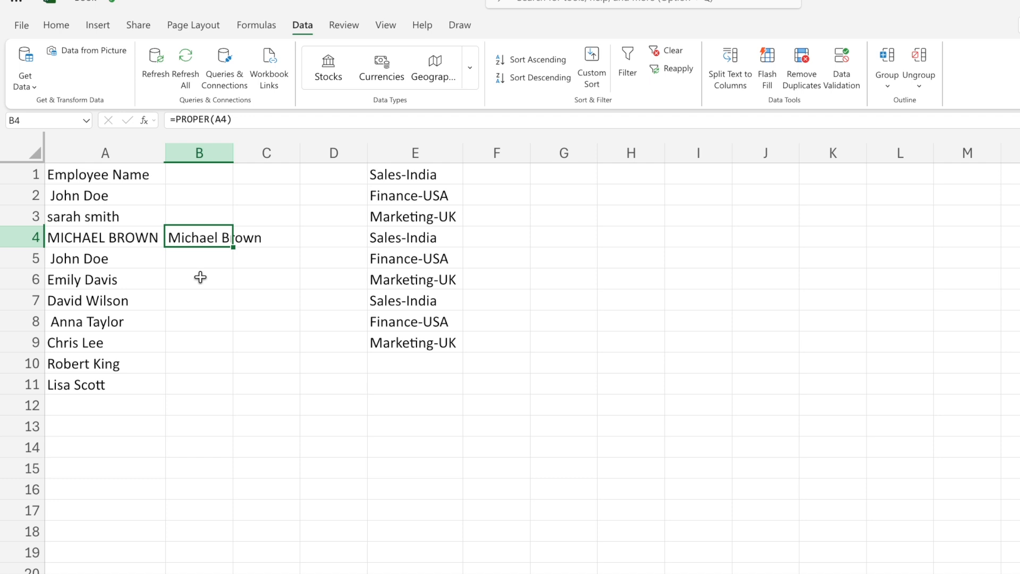
{"action": "left_click", "coordinate": [197, 217]}
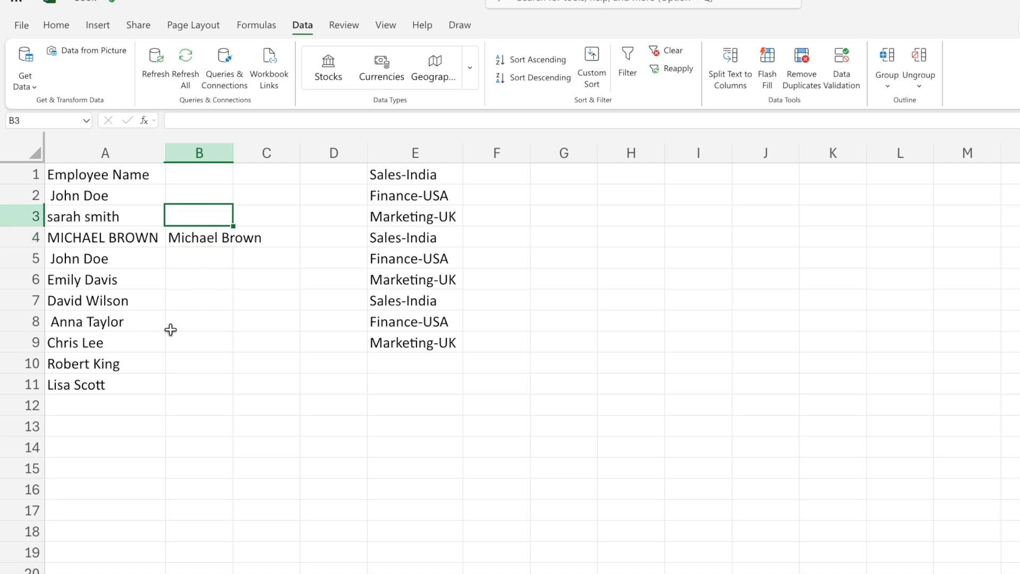
Enter =PROPER(A3) in B3 to convert the all-lowercase employee name to proper case.
{"action": "type", "text": "=proper"}
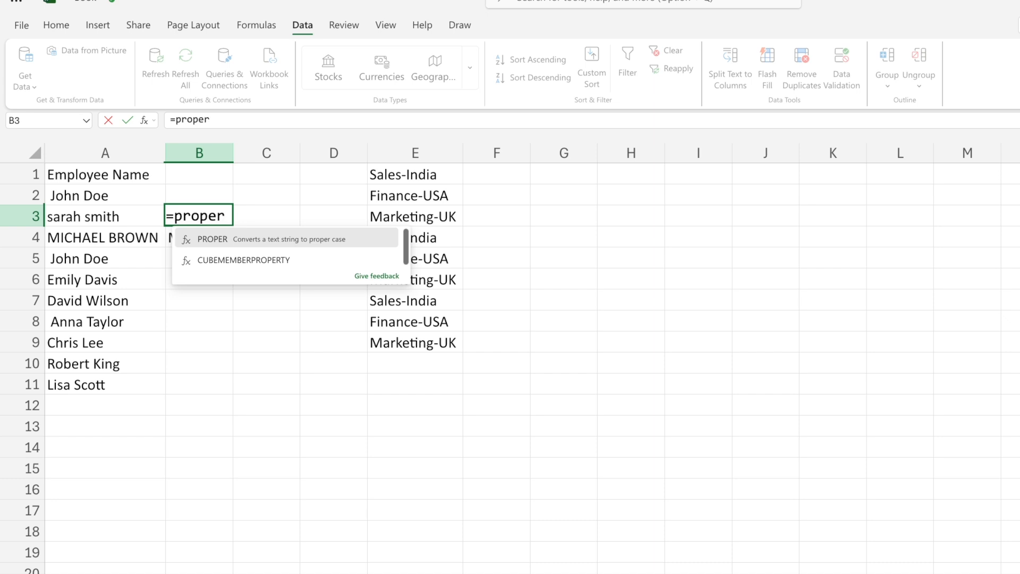
{"action": "key", "text": "Tab"}
{"action": "key", "text": "Left"}
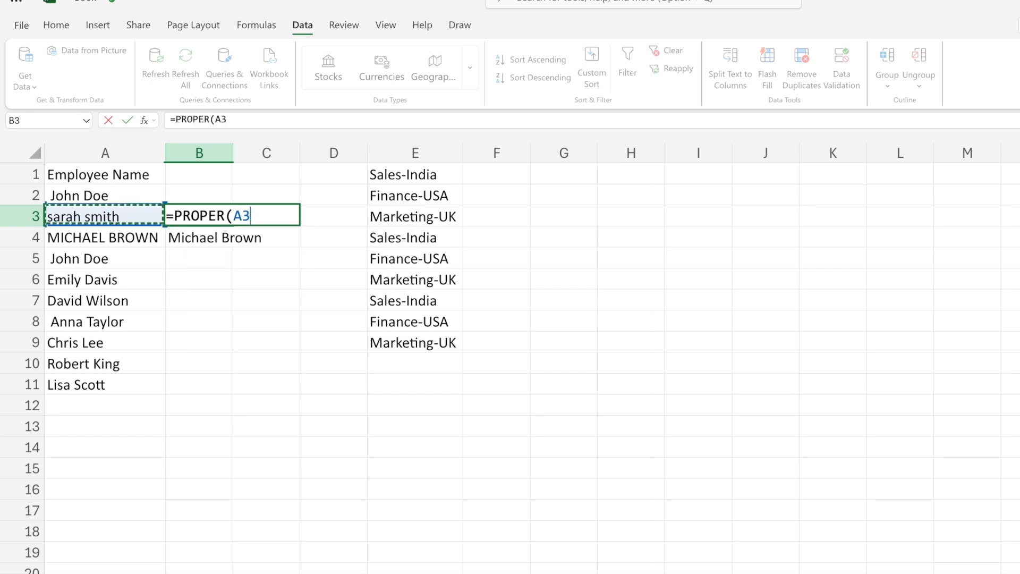
{"action": "type", "text": ")"}
{"action": "key", "text": "Return"}
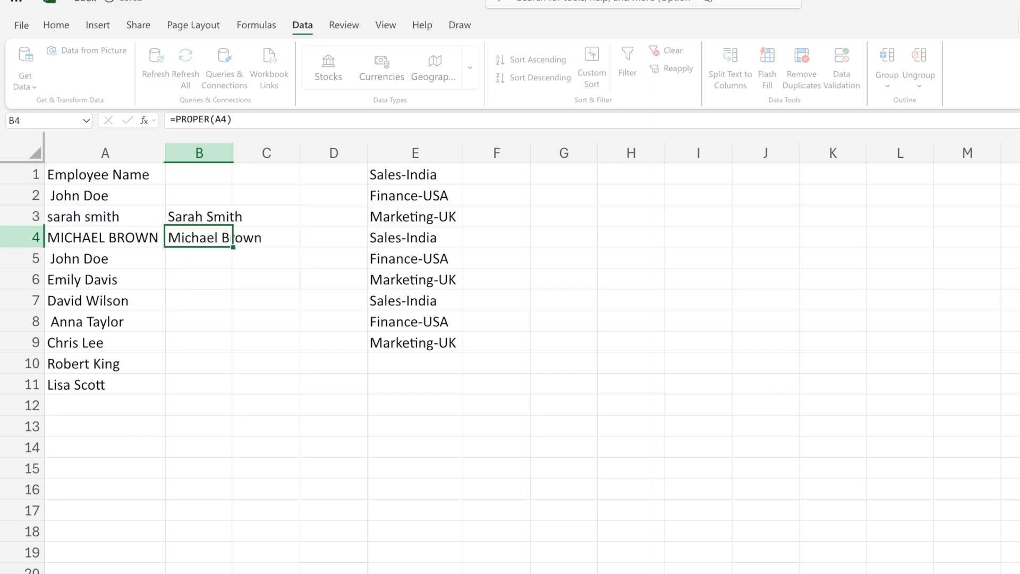
{"action": "left_click", "coordinate": [232, 217]}
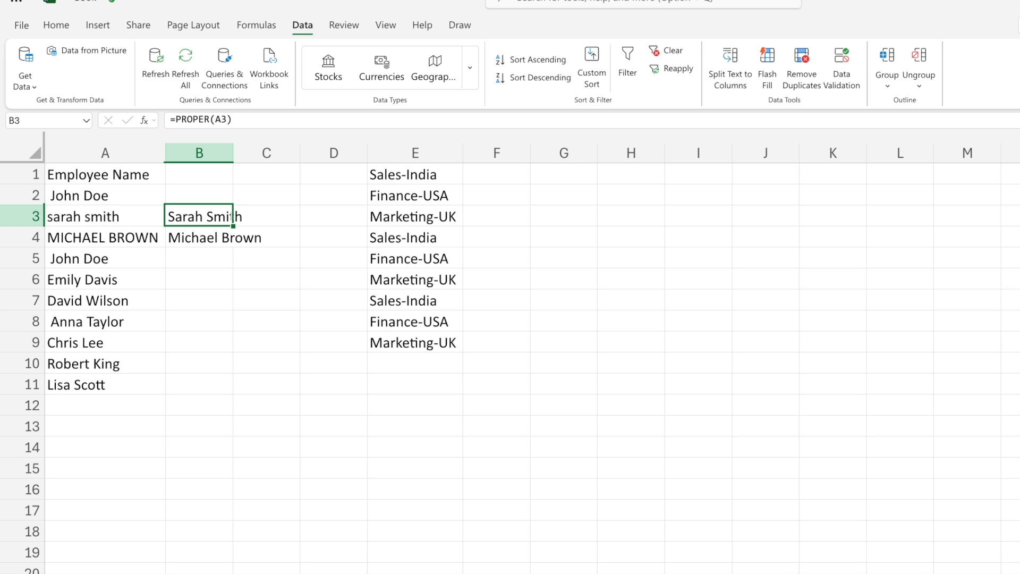
{"action": "key", "text": "Left"}
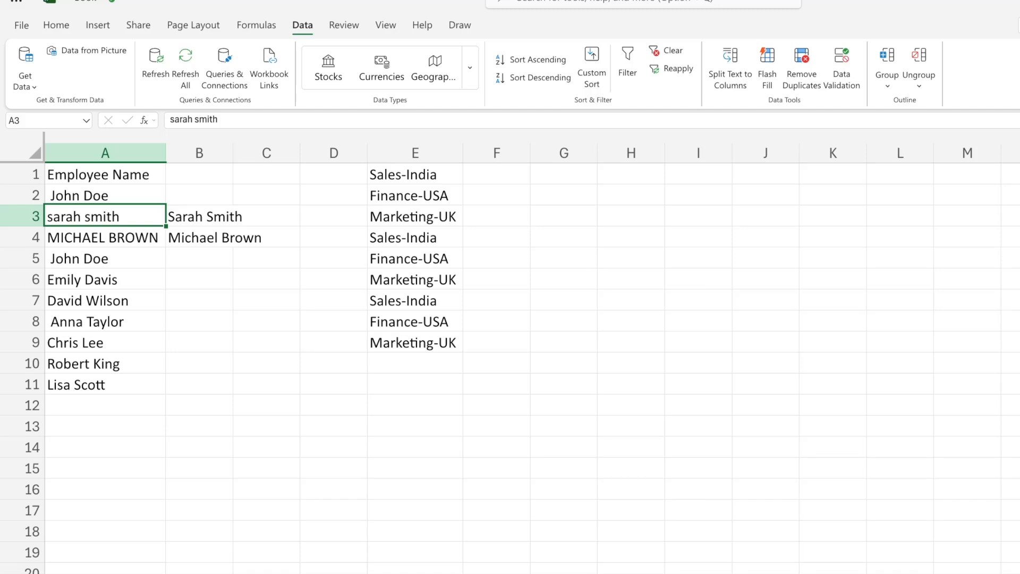
{"action": "key", "text": "Right"}
{"action": "key", "text": "Right"}
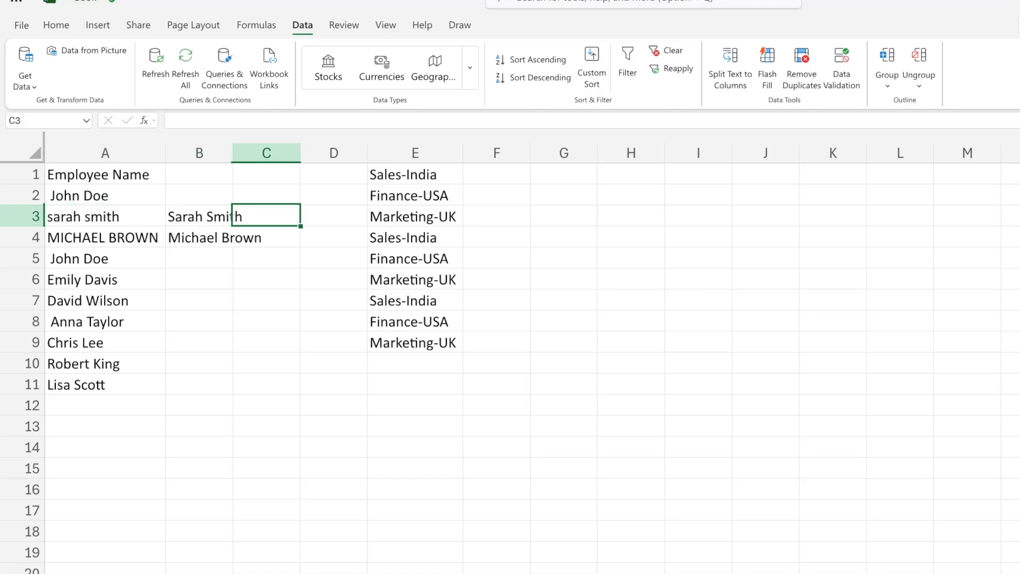
{"action": "key", "text": "Left"}
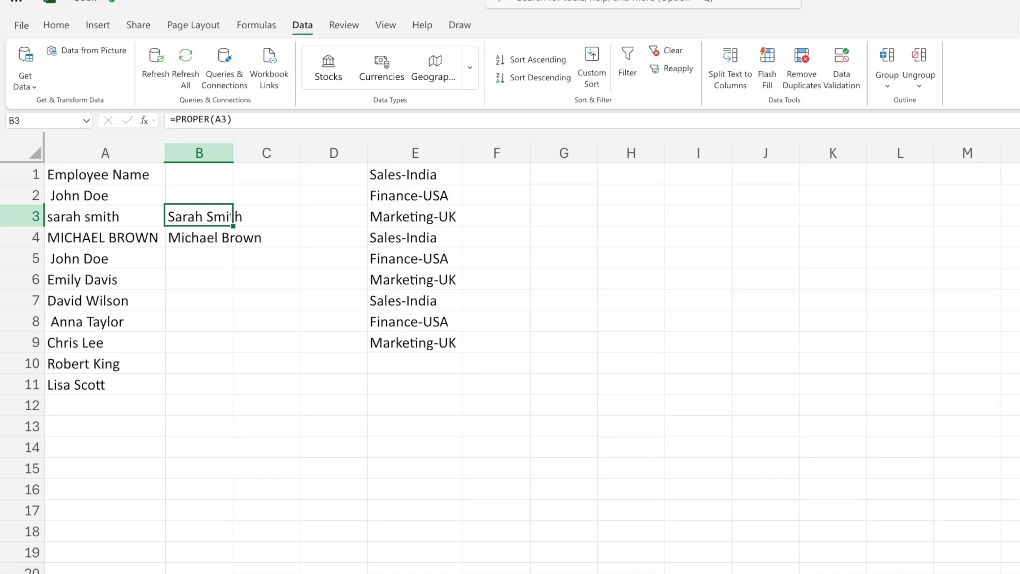
{"action": "key", "text": "Right"}
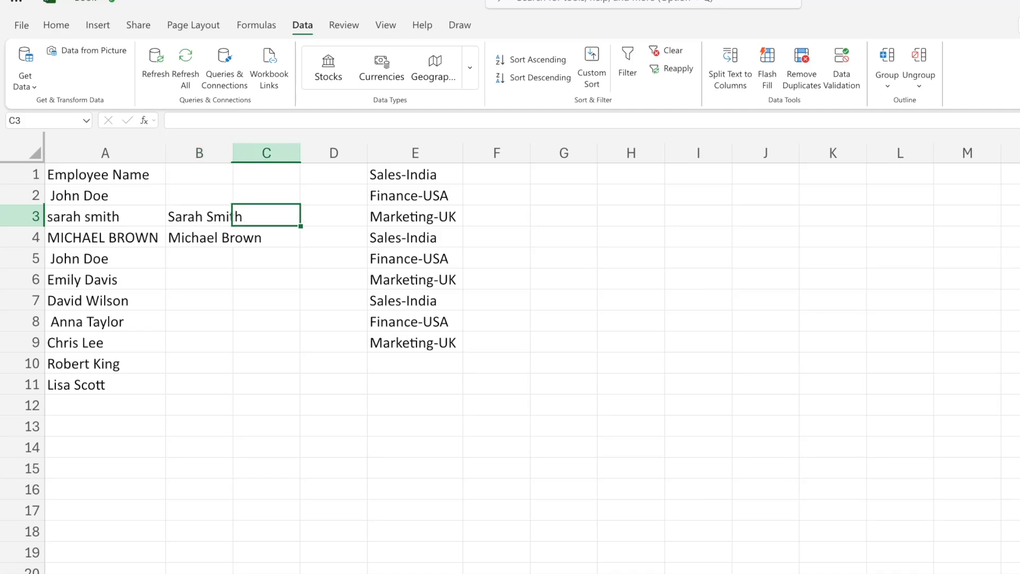
{"action": "left_click", "coordinate": [111, 235]}
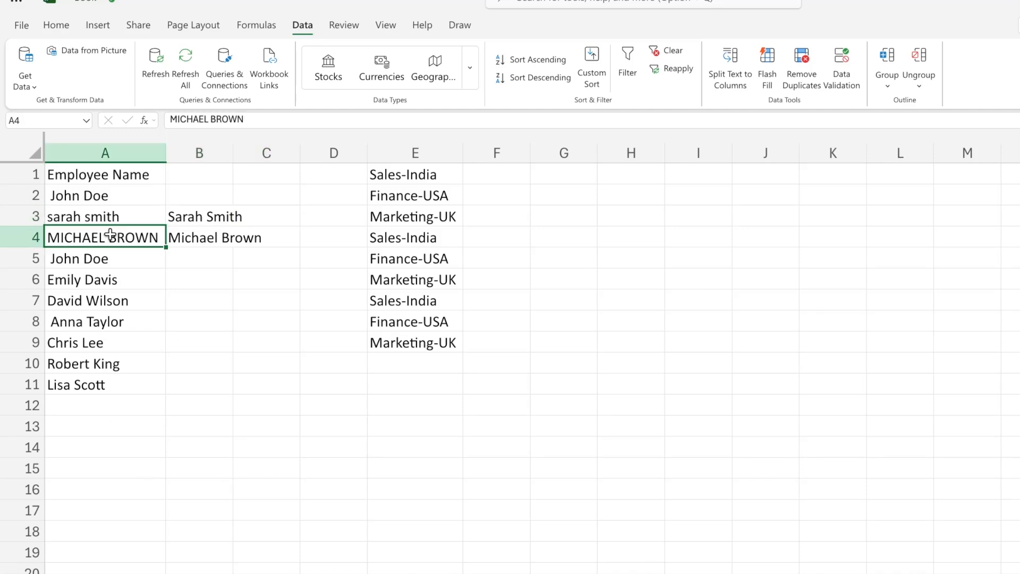
Enter =UPPER(A3) in C3 to convert the employee name in A3 to all capitals.
{"action": "left_click", "coordinate": [284, 216]}
{"action": "type", "text": "=upper"}
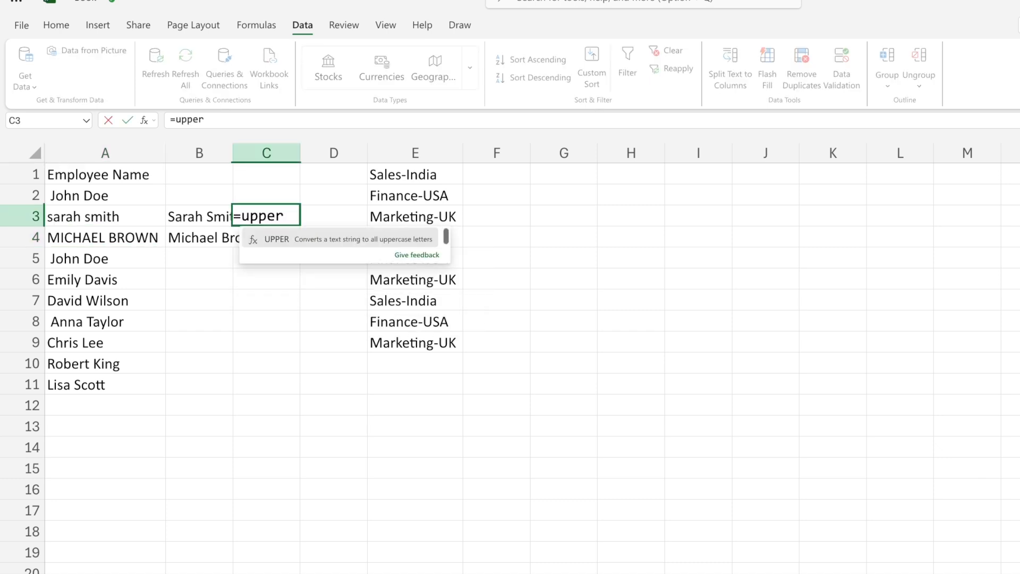
{"action": "key", "text": "Tab"}
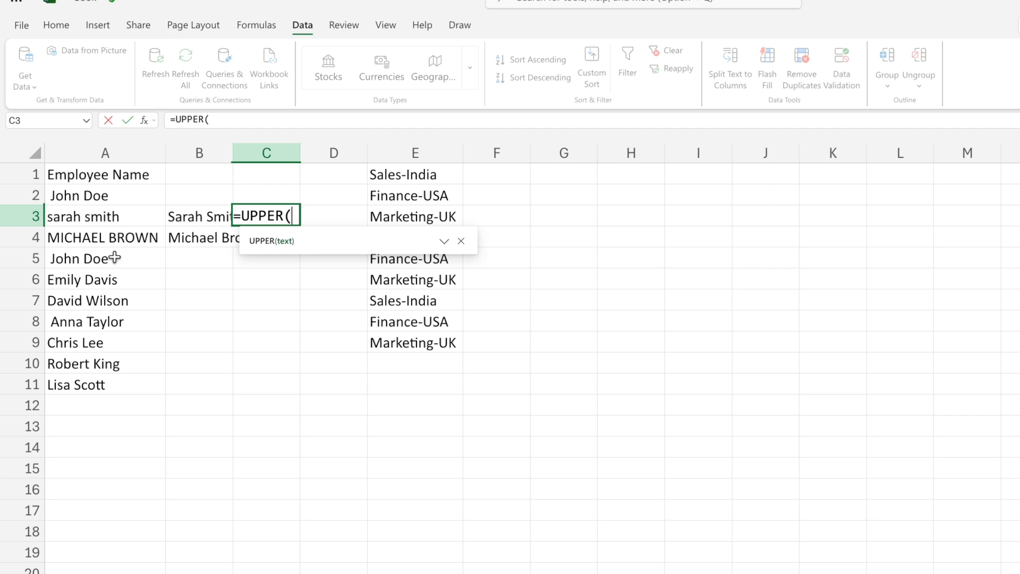
{"action": "left_click", "coordinate": [100, 214]}
{"action": "type", "text": ")"}
{"action": "key", "text": "Return"}
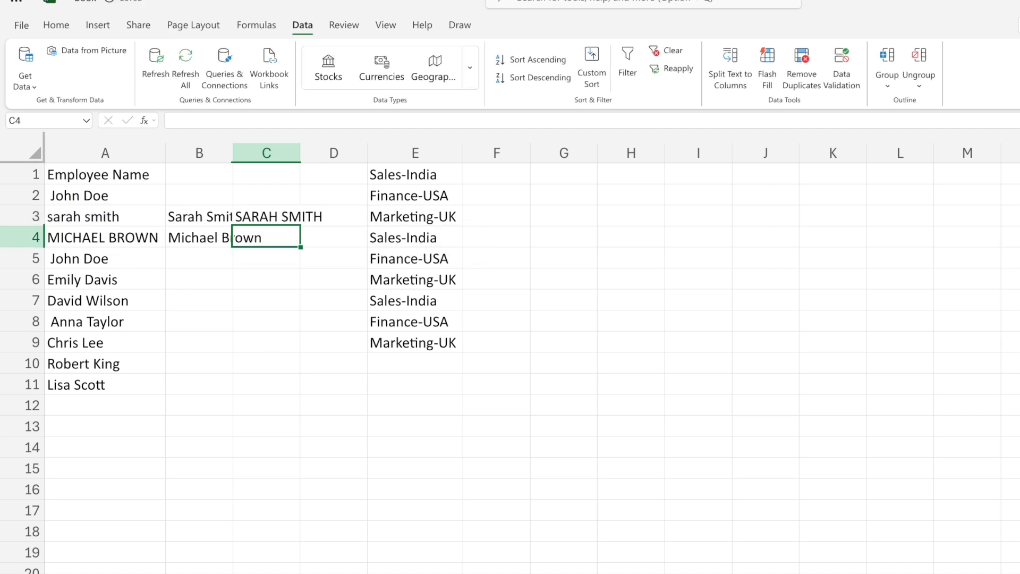
Auto-fit the widths of columns B and C to their contents.
{"action": "double_click", "coordinate": [234, 157]}
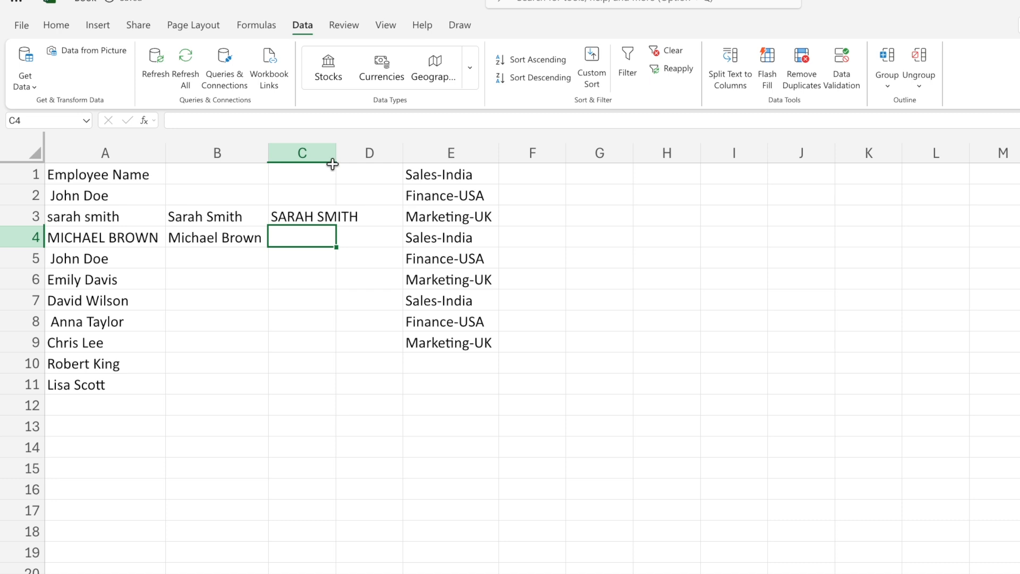
{"action": "double_click", "coordinate": [336, 155]}
{"action": "left_click", "coordinate": [315, 217]}
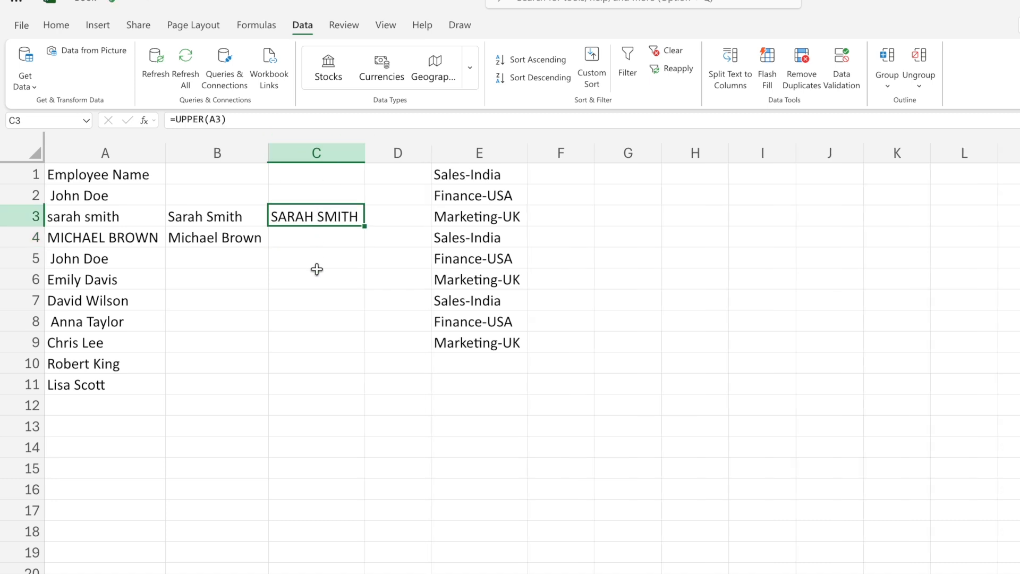
Enter =LOWER(A4) in C4 to convert the all-caps employee name to lowercase.
{"action": "left_click", "coordinate": [94, 237]}
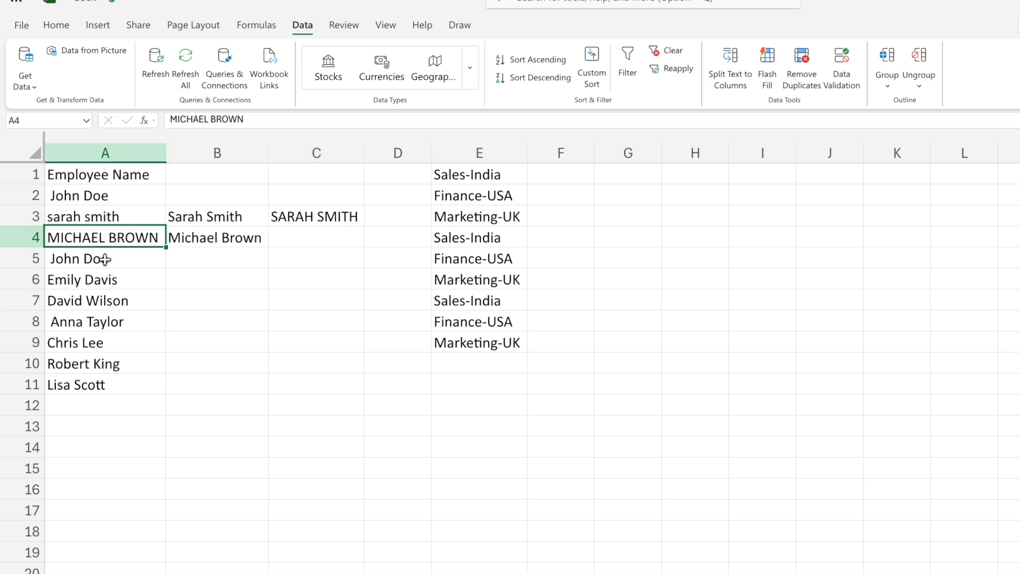
{"action": "left_click", "coordinate": [300, 234]}
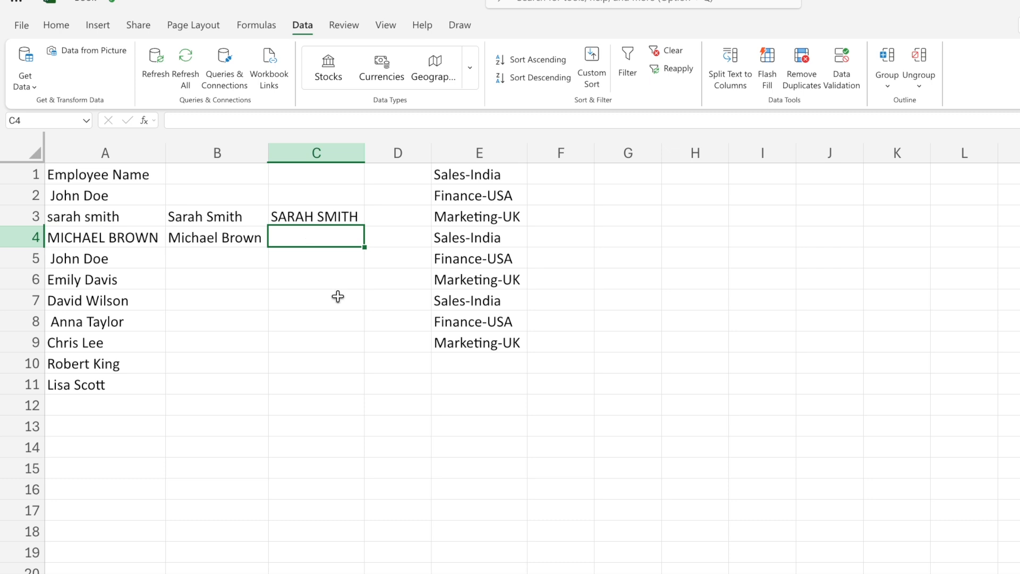
{"action": "type", "text": "="}
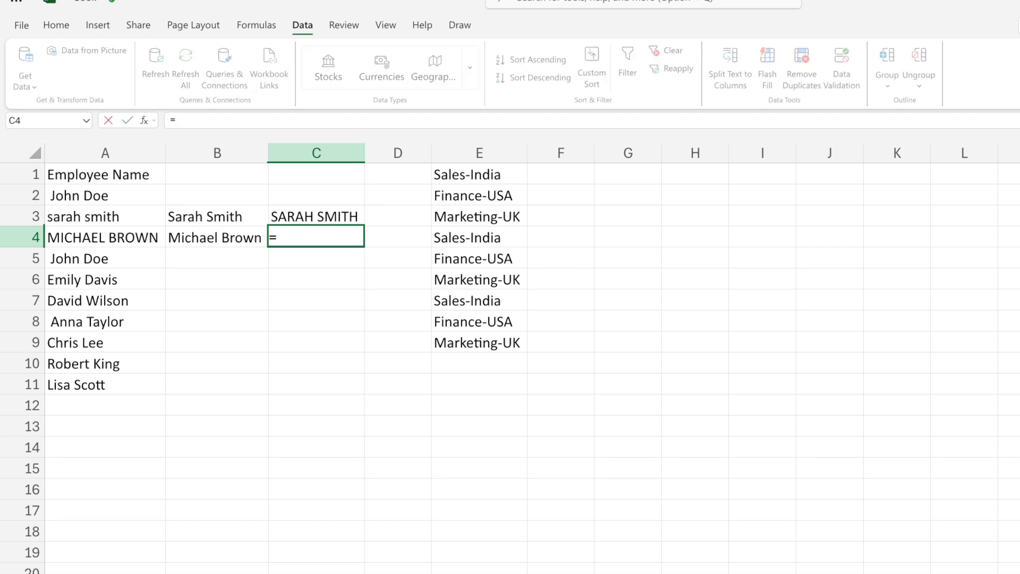
{"action": "type", "text": "lower"}
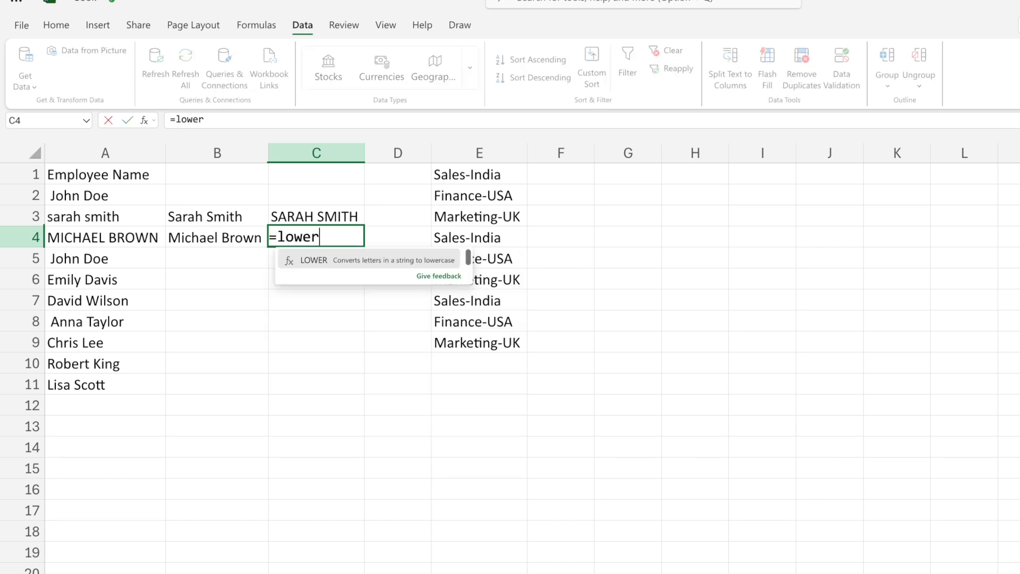
{"action": "key", "text": "Tab"}
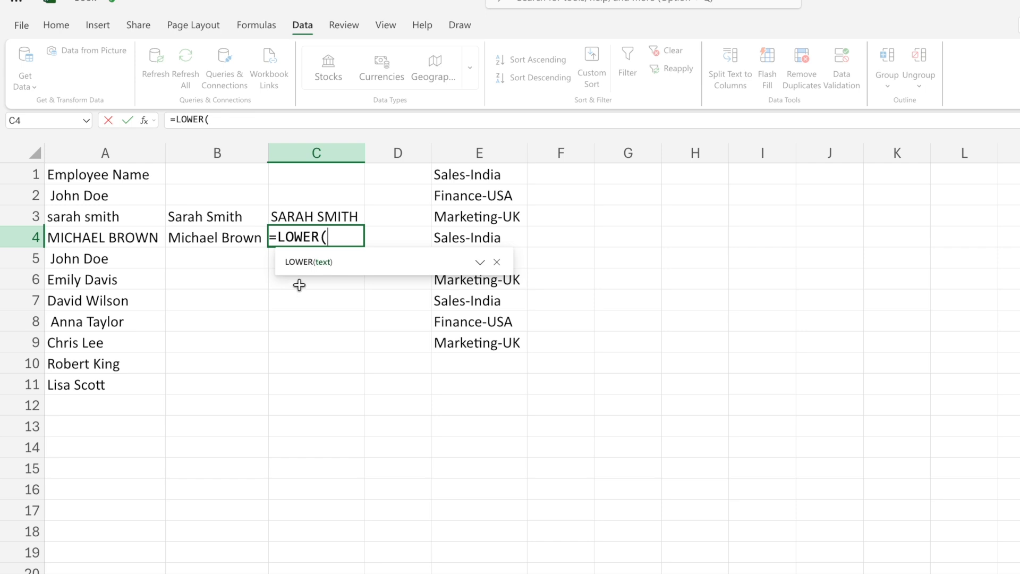
{"action": "left_click", "coordinate": [116, 235]}
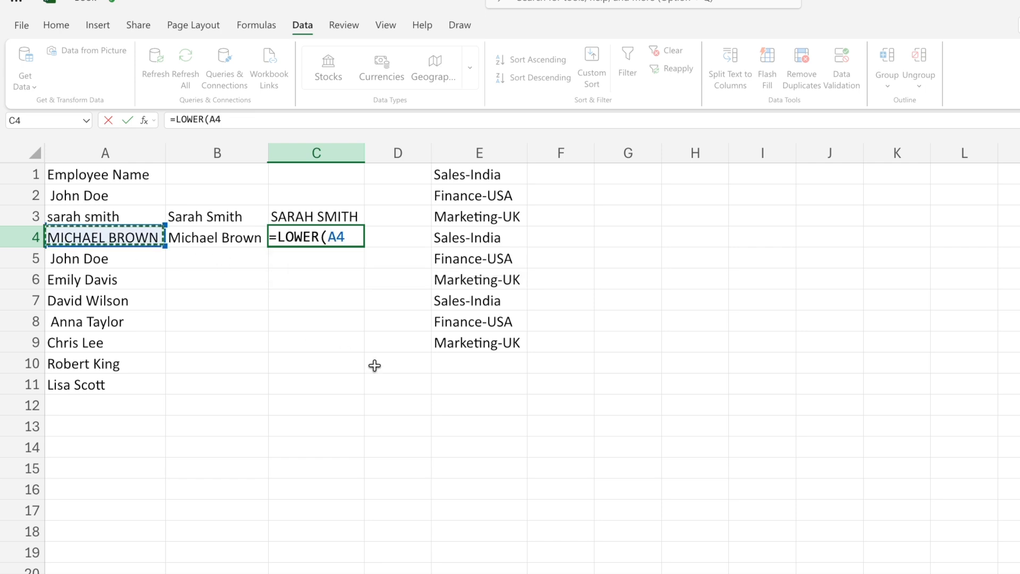
{"action": "type", "text": ")"}
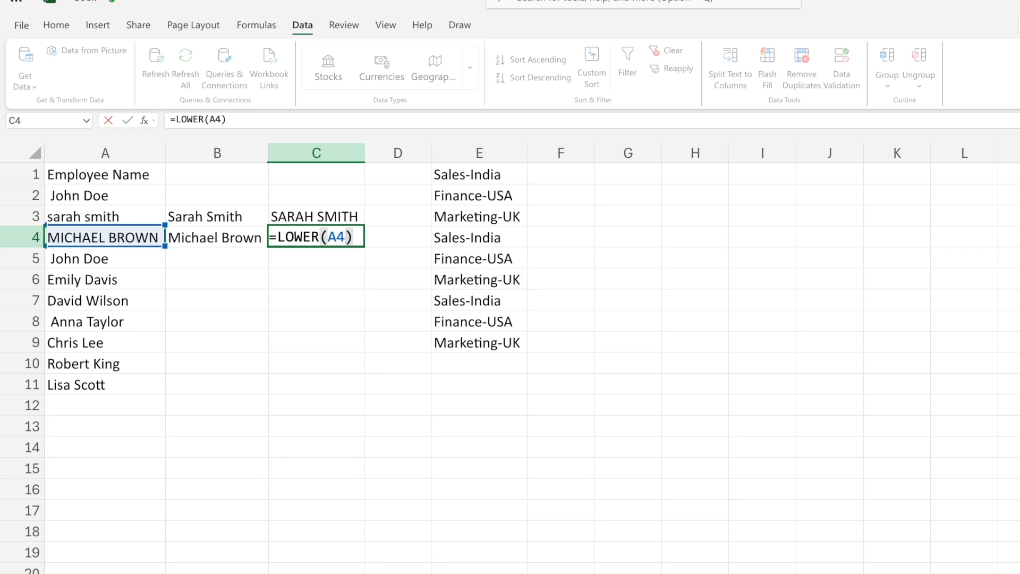
{"action": "key", "text": "Return"}
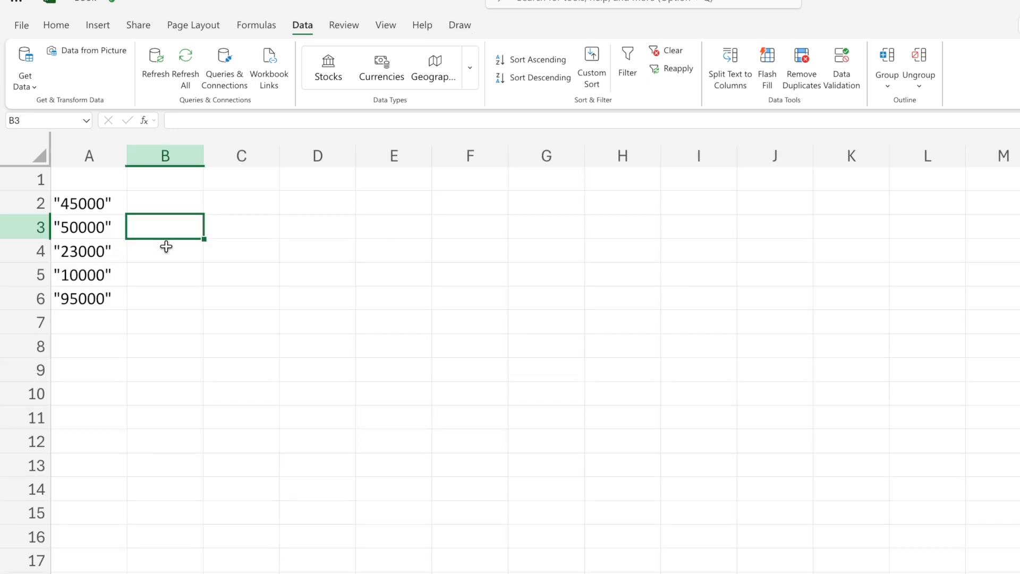
Convert the quoted amounts in column A to numbers by applying Split Text to Columns with the Comma delimiter.
{"action": "left_click", "coordinate": [85, 156]}
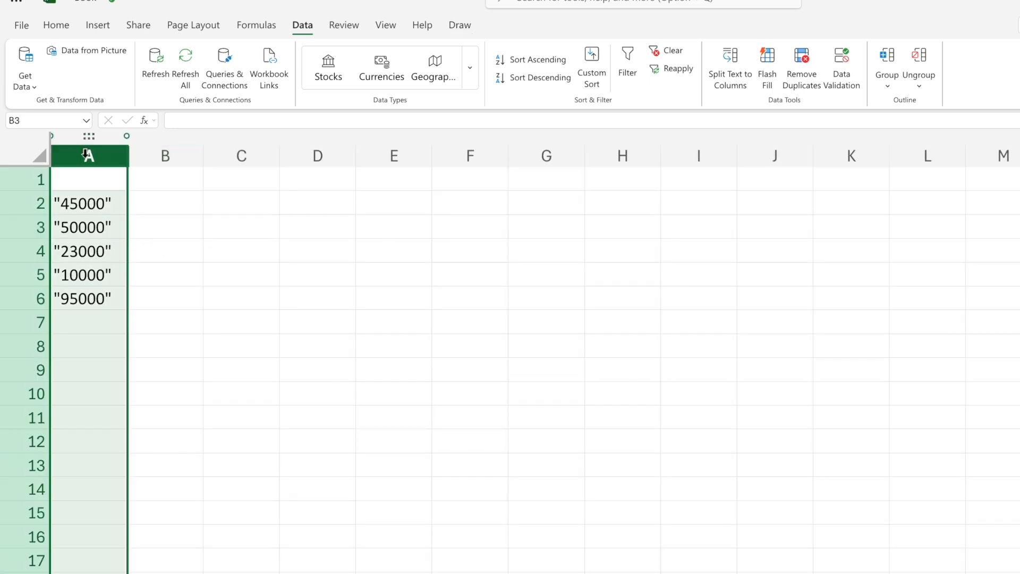
{"action": "key", "text": "Down"}
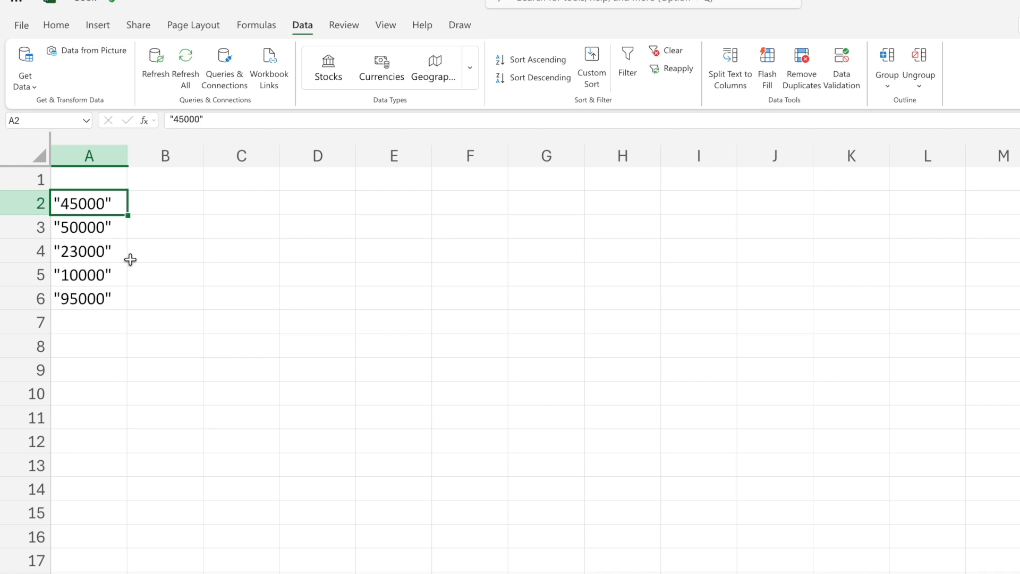
{"action": "left_click", "coordinate": [163, 203]}
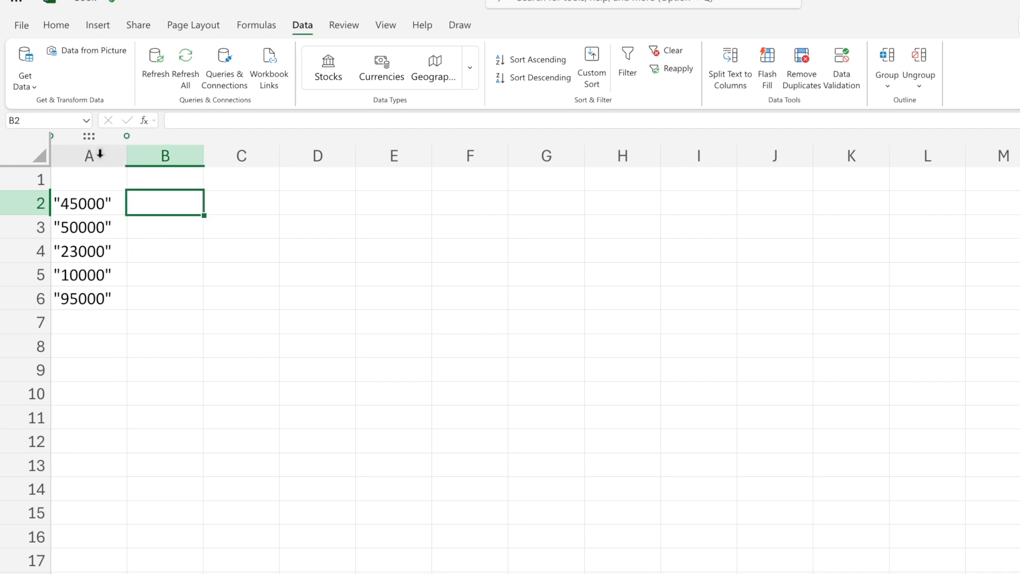
{"action": "left_click", "coordinate": [100, 154]}
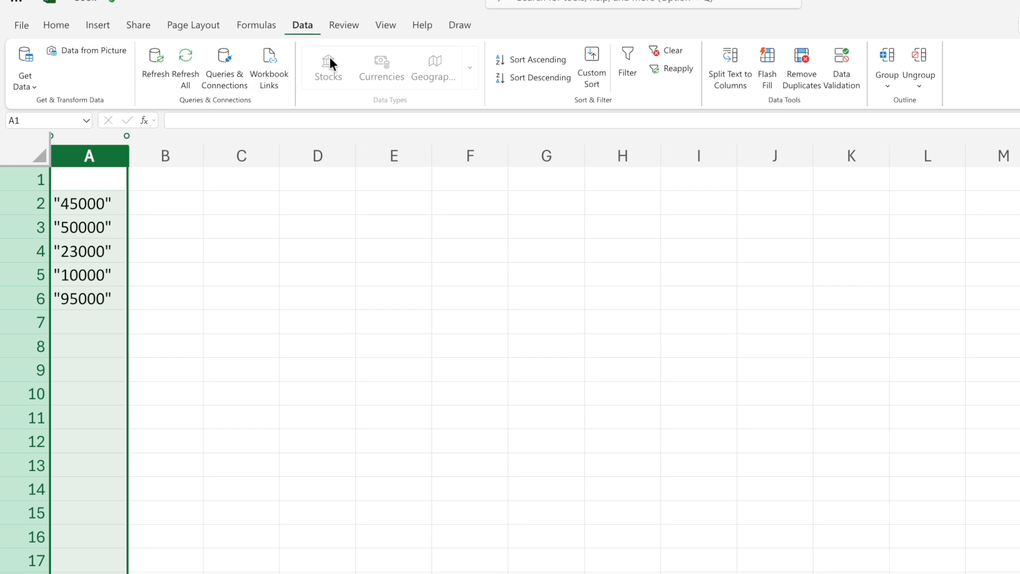
{"action": "left_click", "coordinate": [730, 85]}
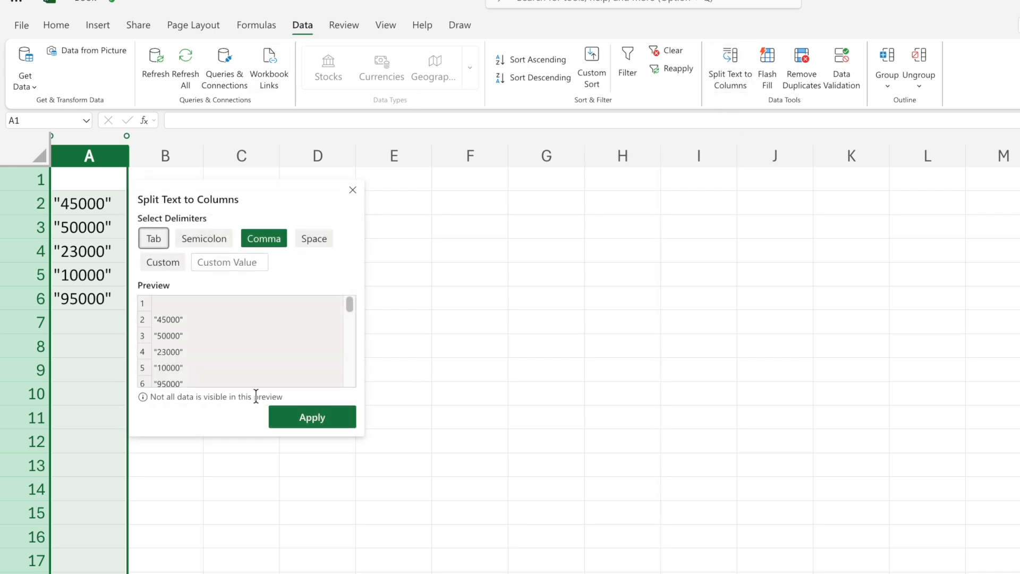
{"action": "left_click", "coordinate": [319, 417]}
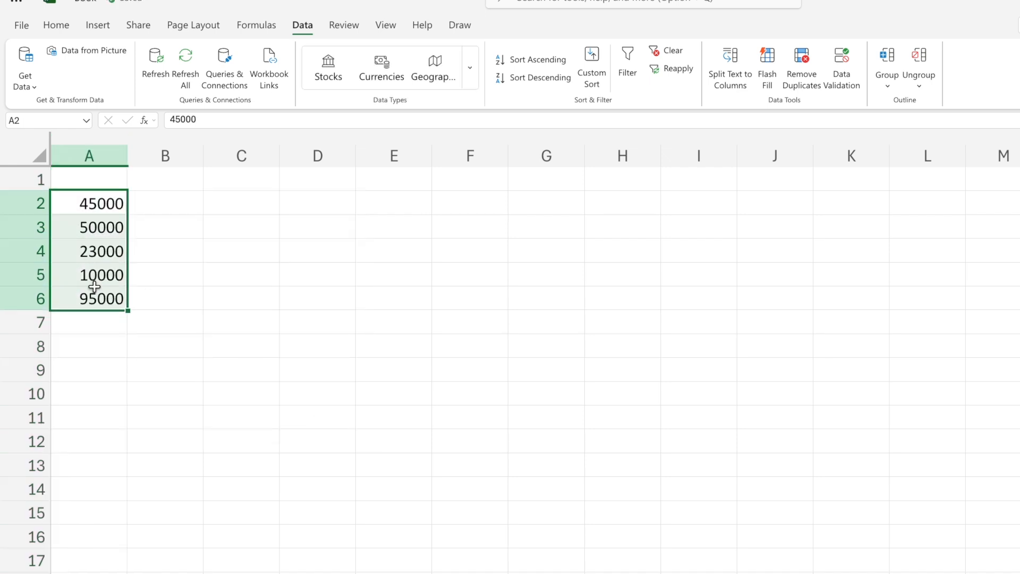
{"action": "left_click", "coordinate": [207, 276]}
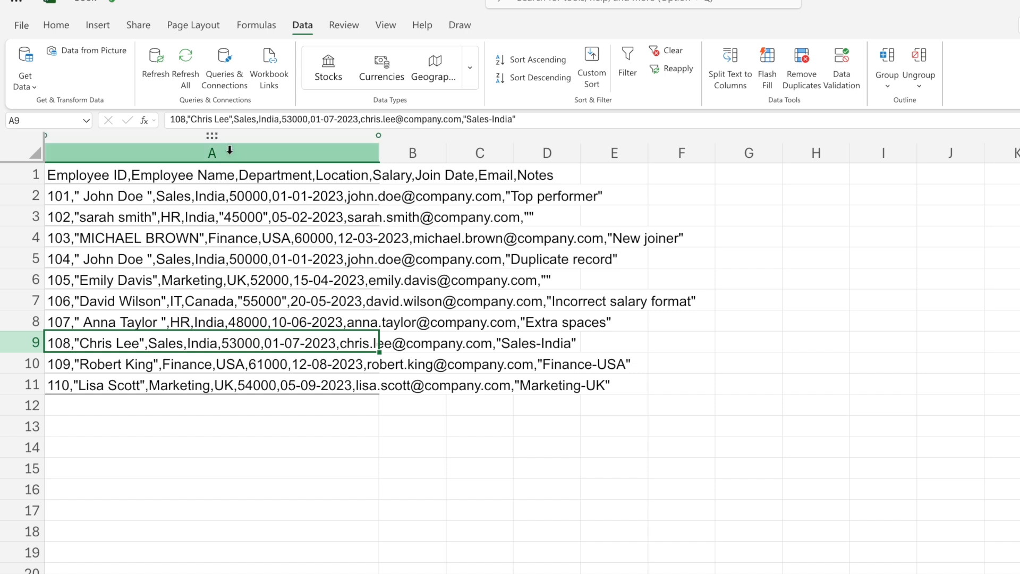
Preview splitting the employee records in column A by Tab alone and by Semicolon in Split Text to Columns, without applying.
{"action": "left_click", "coordinate": [230, 150]}
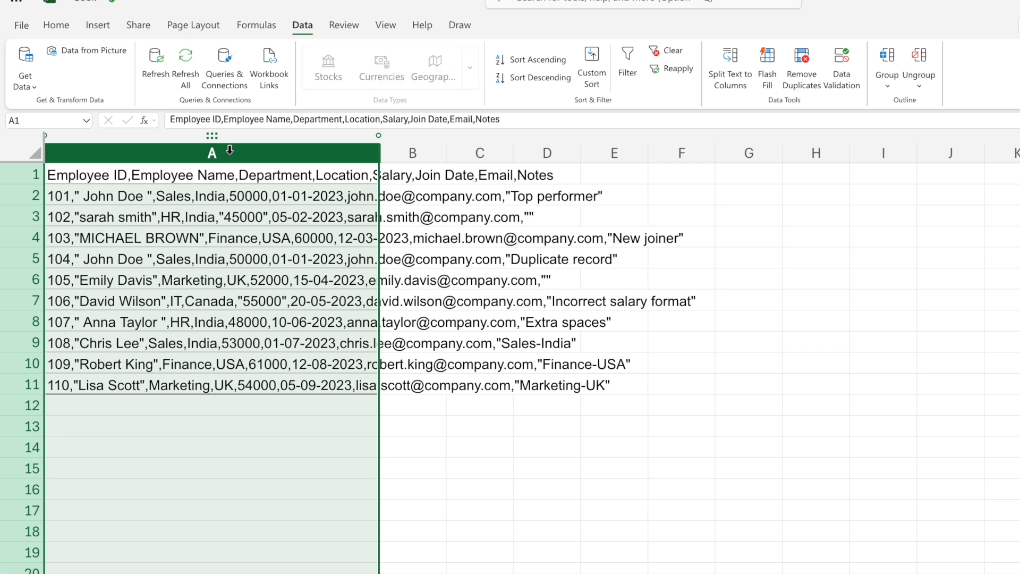
{"action": "left_click", "coordinate": [730, 93]}
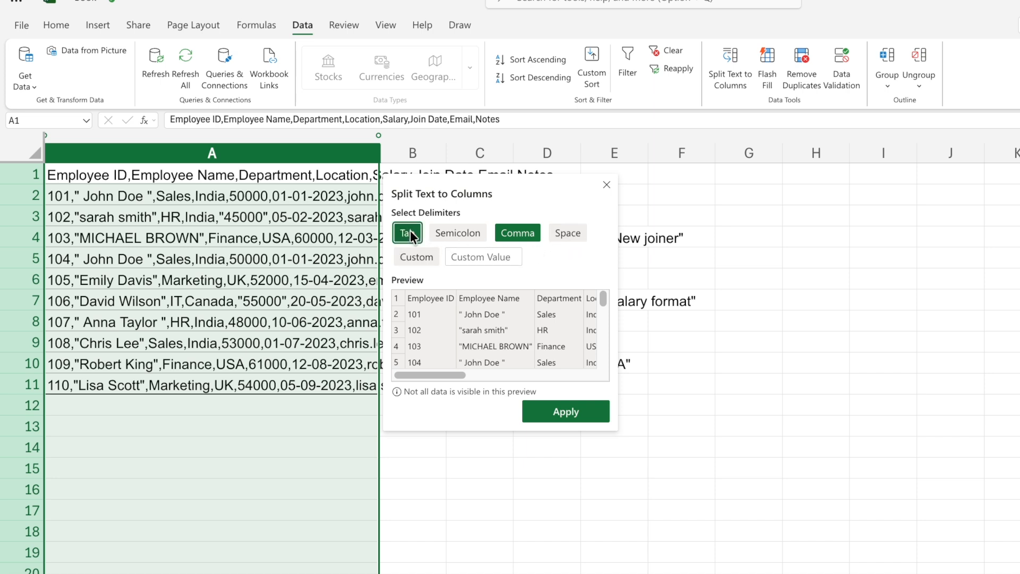
{"action": "left_click", "coordinate": [533, 235]}
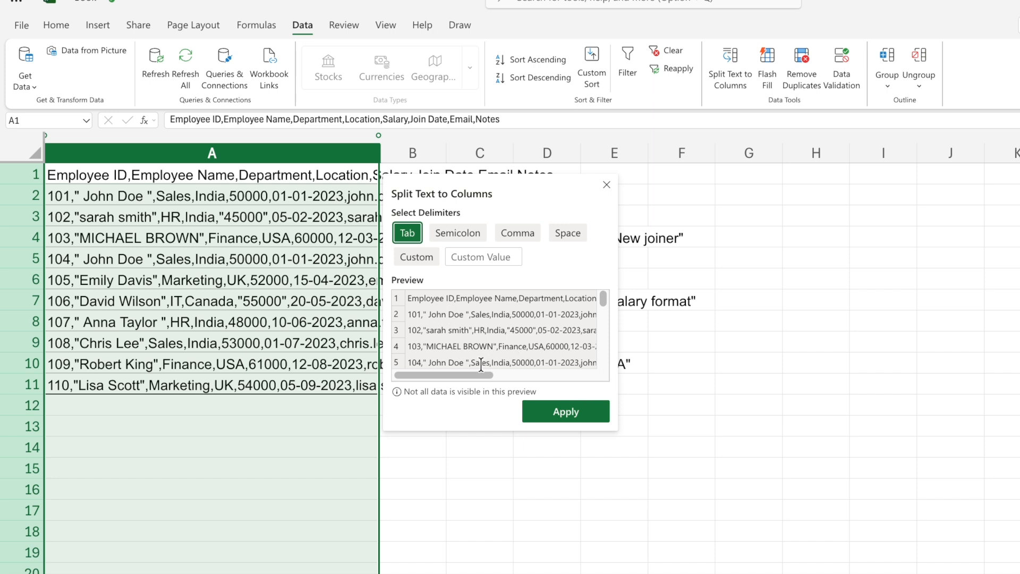
{"action": "left_click_drag", "start_coordinate": [478, 375], "coordinate": [413, 380]}
{"action": "left_click", "coordinate": [472, 234]}
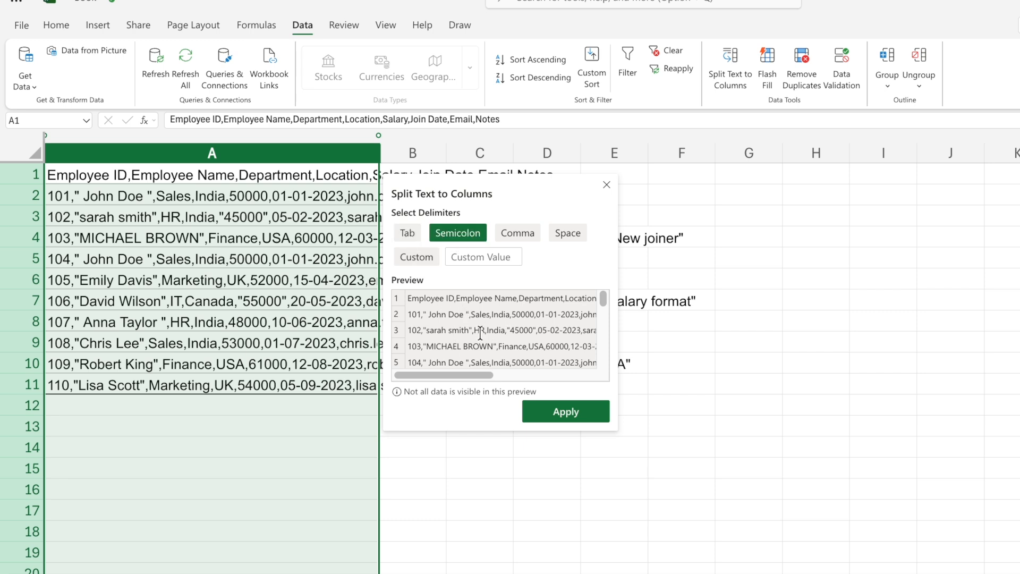
{"action": "left_click_drag", "start_coordinate": [466, 375], "coordinate": [412, 375]}
{"action": "left_click", "coordinate": [606, 185]}
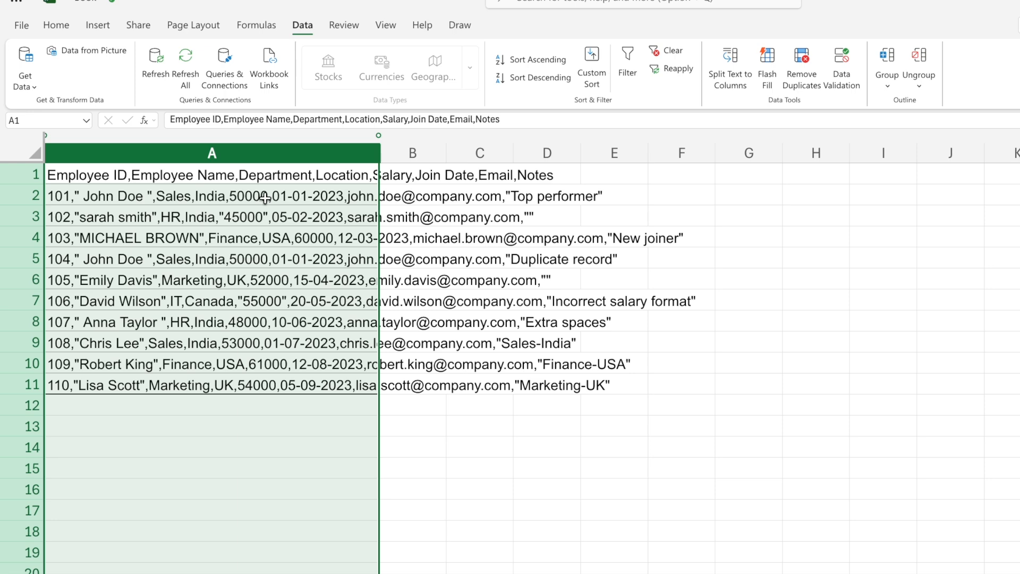
Split the employee records in column A into separate columns using only the Comma delimiter, and auto-fit the resulting columns.
{"action": "left_click", "coordinate": [728, 81]}
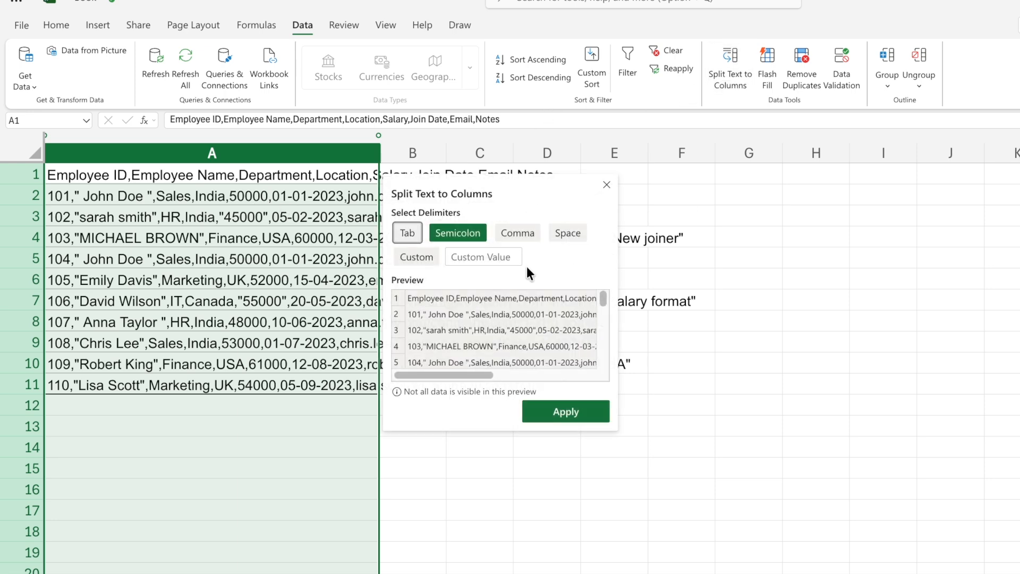
{"action": "left_click", "coordinate": [519, 235]}
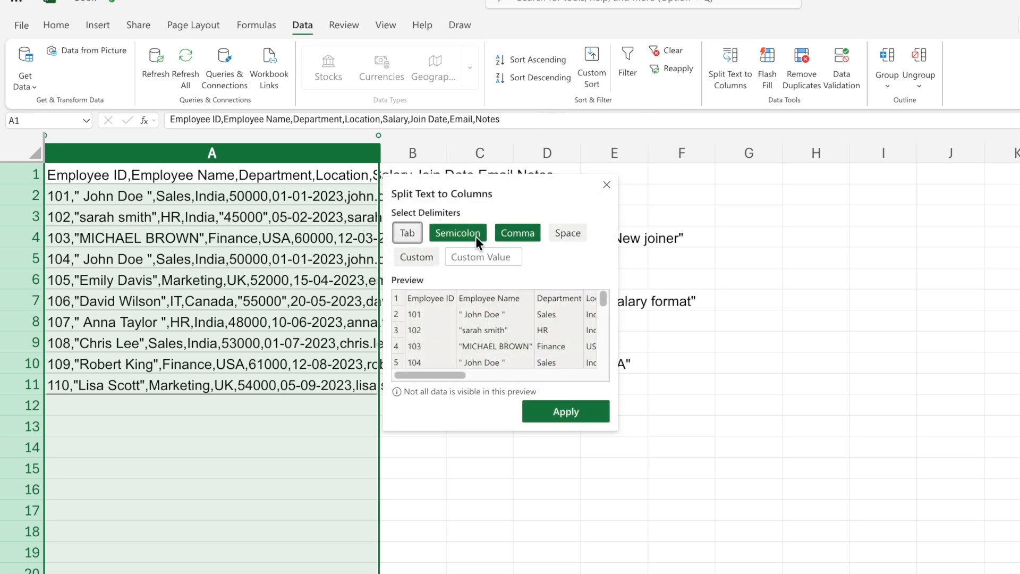
{"action": "left_click", "coordinate": [443, 236]}
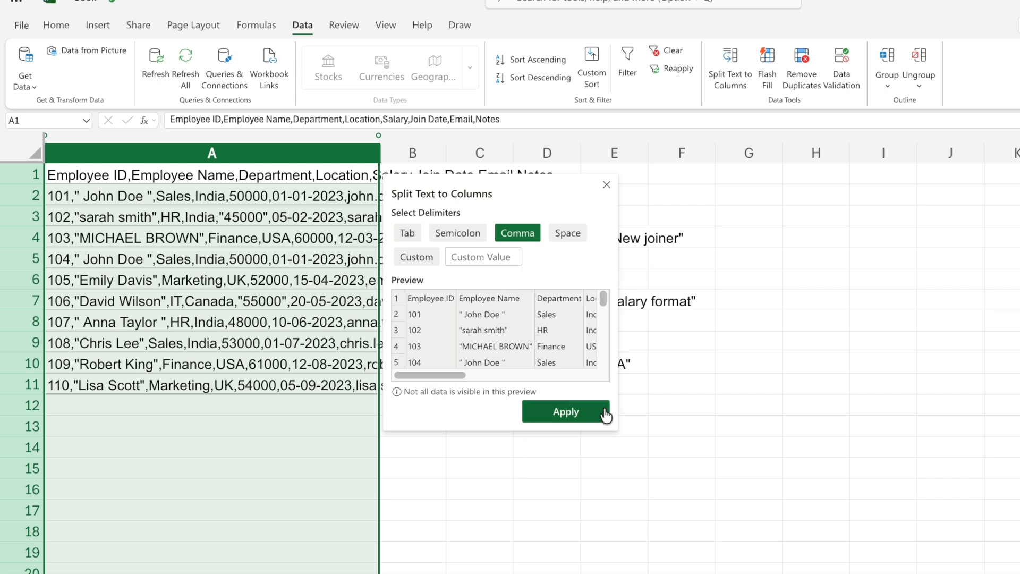
{"action": "left_click", "coordinate": [569, 415]}
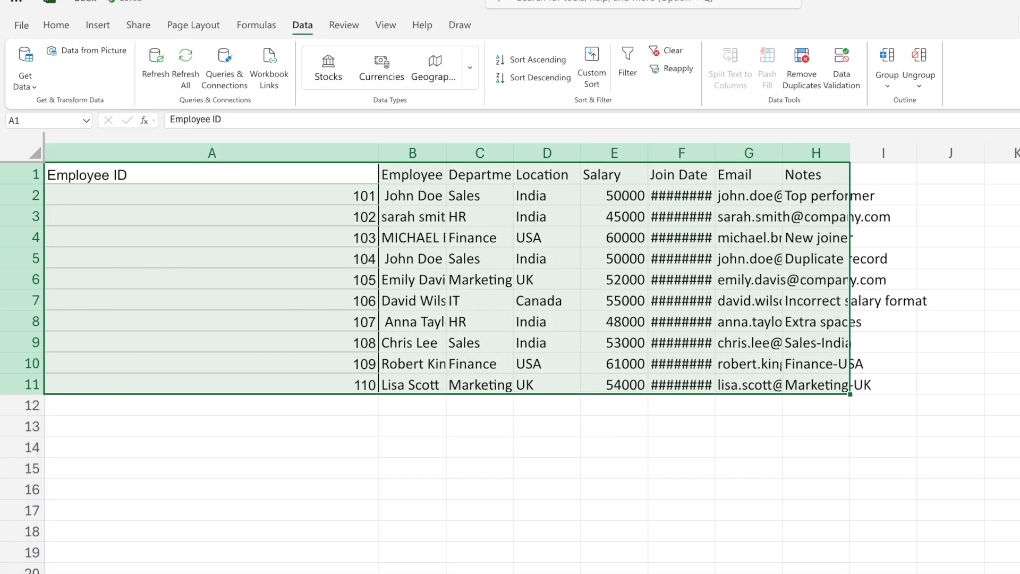
{"action": "double_click", "coordinate": [470, 153]}
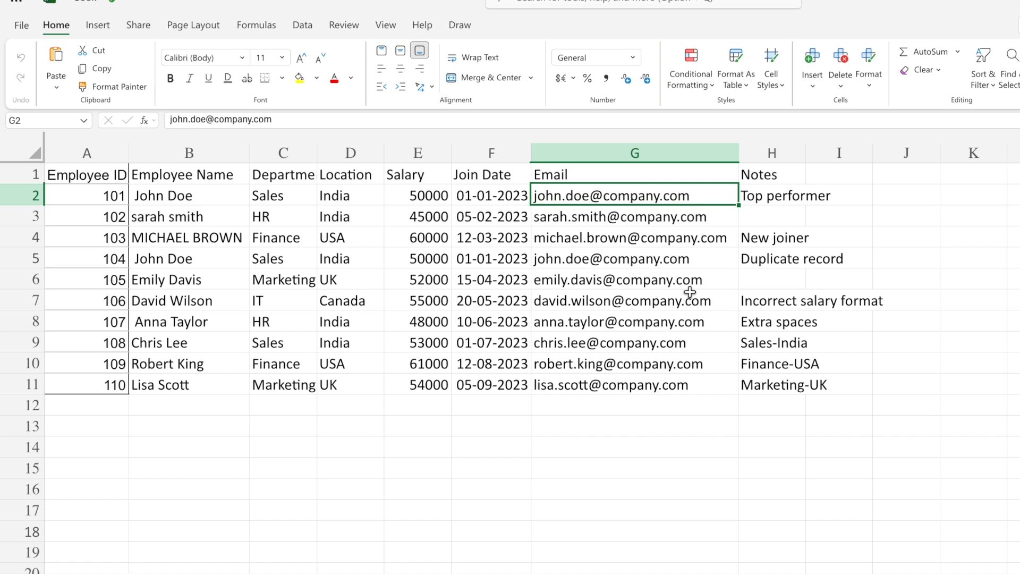
Replace every "company" with "gmail" in the Email column using Find and Replace.
{"action": "left_click", "coordinate": [635, 153]}
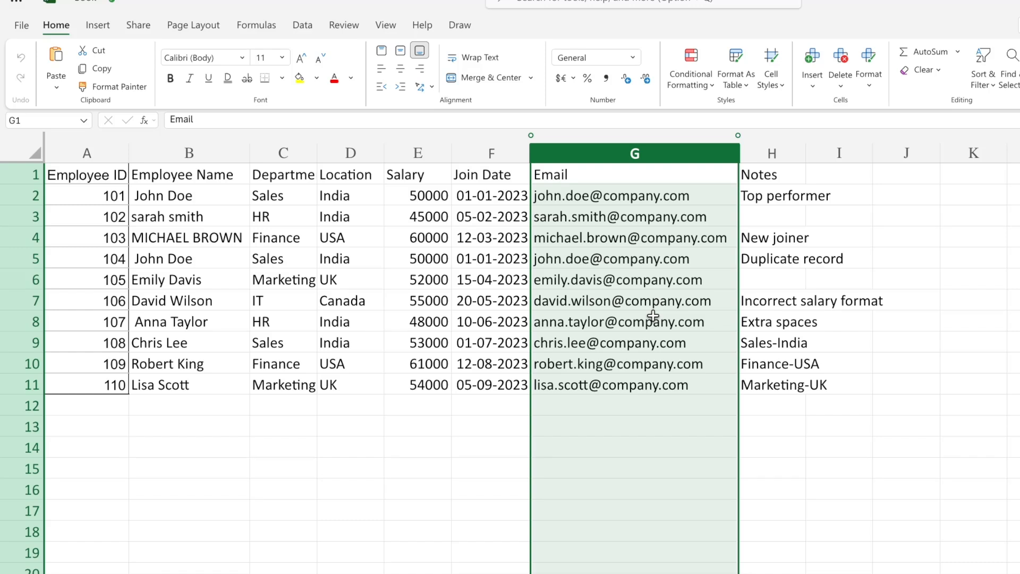
{"action": "key", "text": "ctrl+f"}
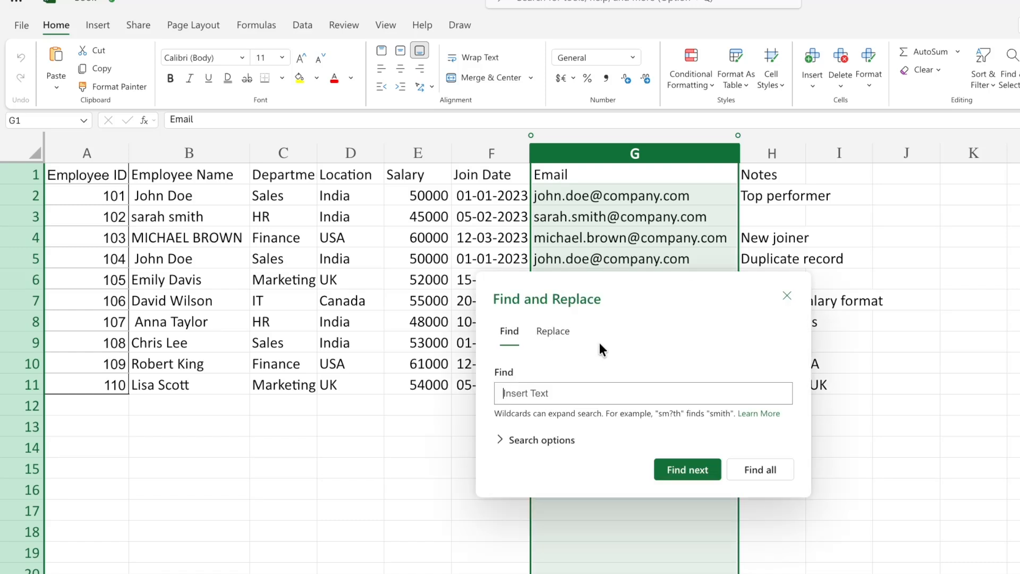
{"action": "left_click", "coordinate": [553, 331]}
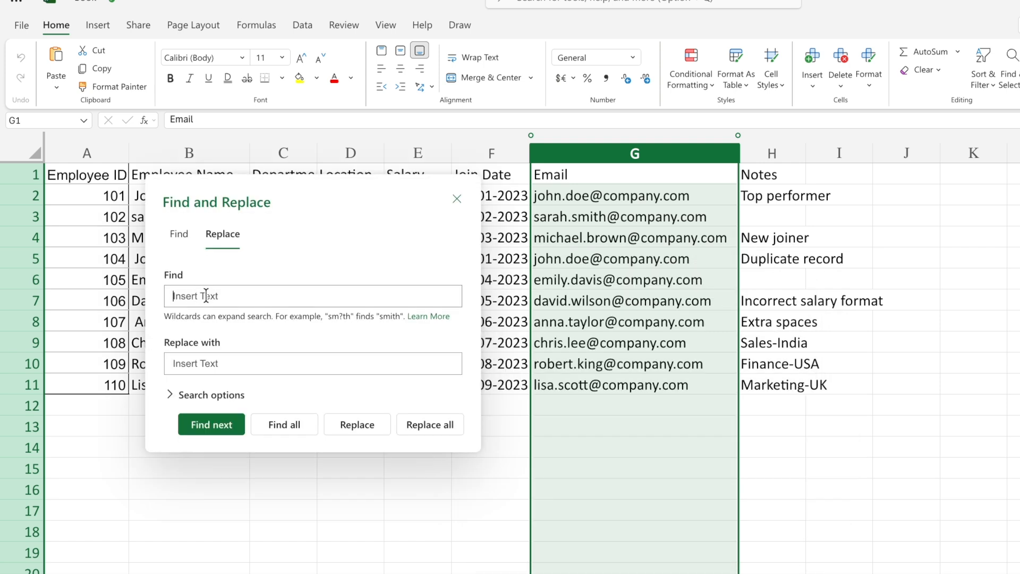
{"action": "type", "text": "company"}
{"action": "left_click", "coordinate": [212, 363]}
{"action": "type", "text": "gmail"}
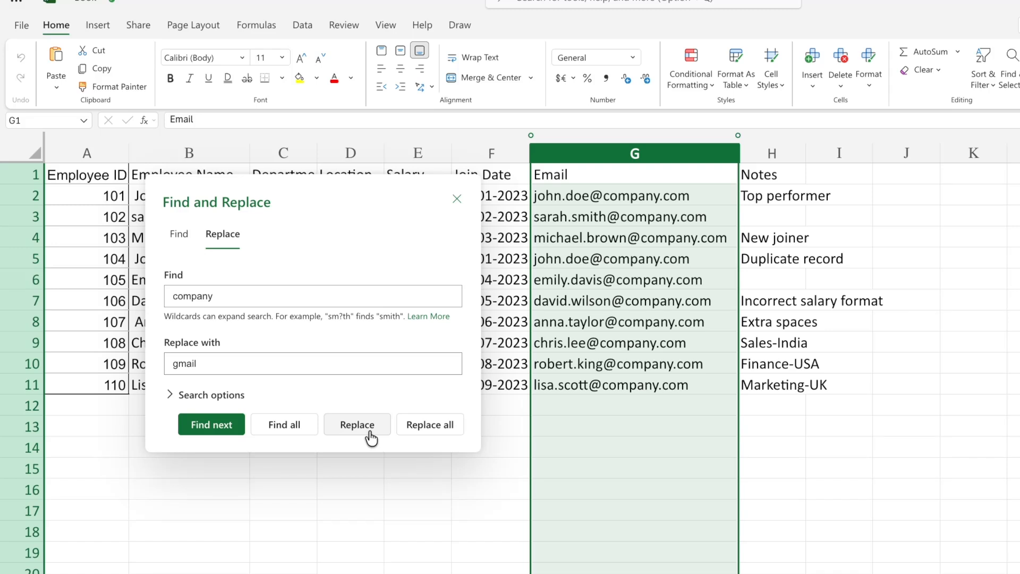
{"action": "left_click", "coordinate": [429, 424]}
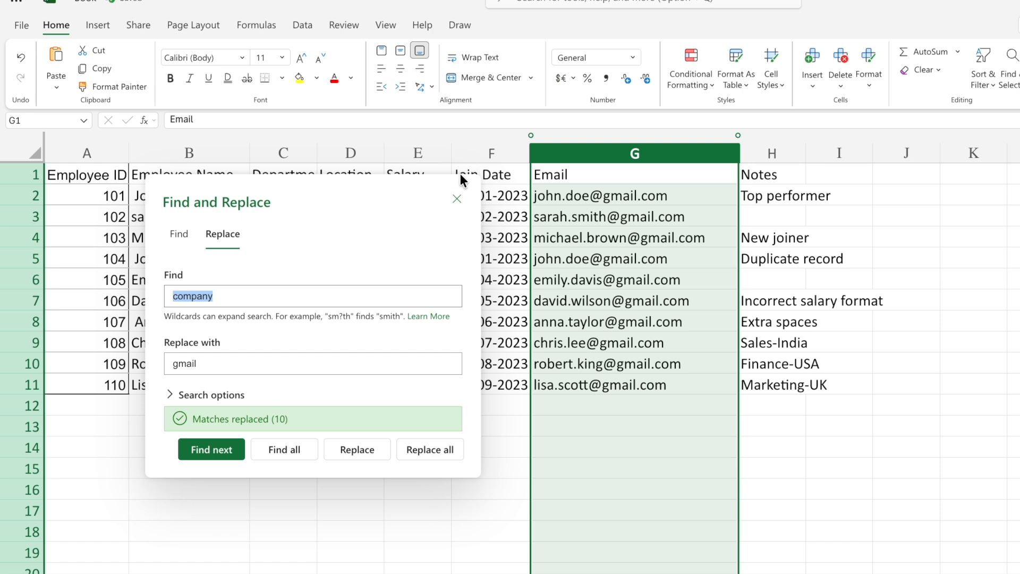
{"action": "left_click", "coordinate": [457, 198]}
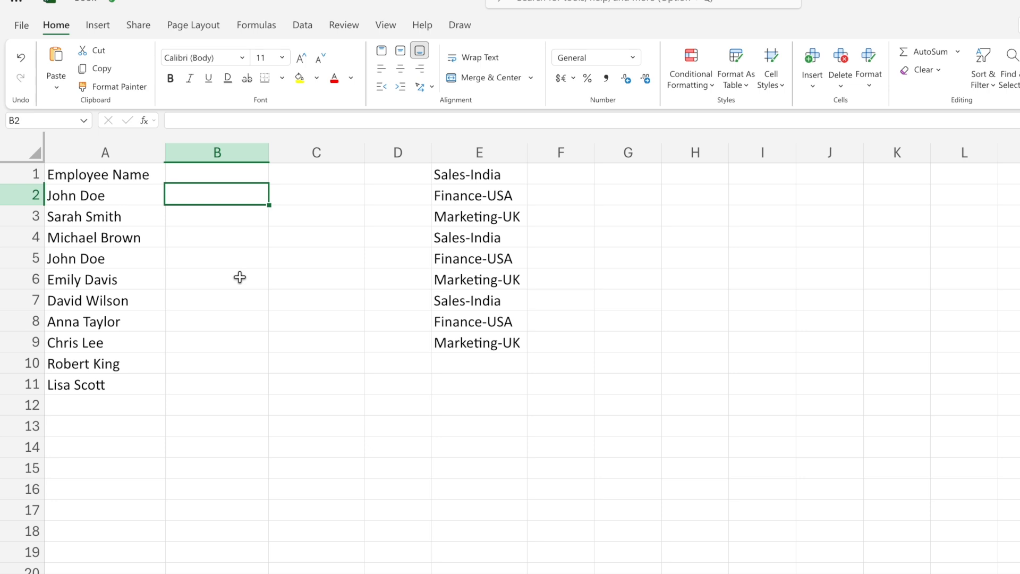
Enter the initials JD in B2 for the first employee and Flash Fill column B with the initials of the other names.
{"action": "left_click_drag", "start_coordinate": [118, 196], "coordinate": [117, 383]}
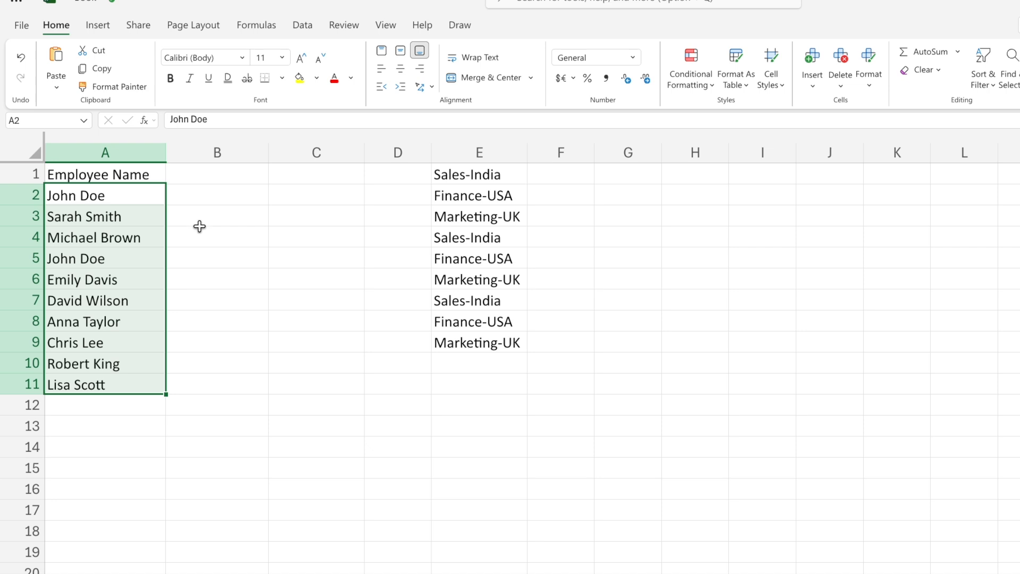
{"action": "left_click", "coordinate": [206, 198]}
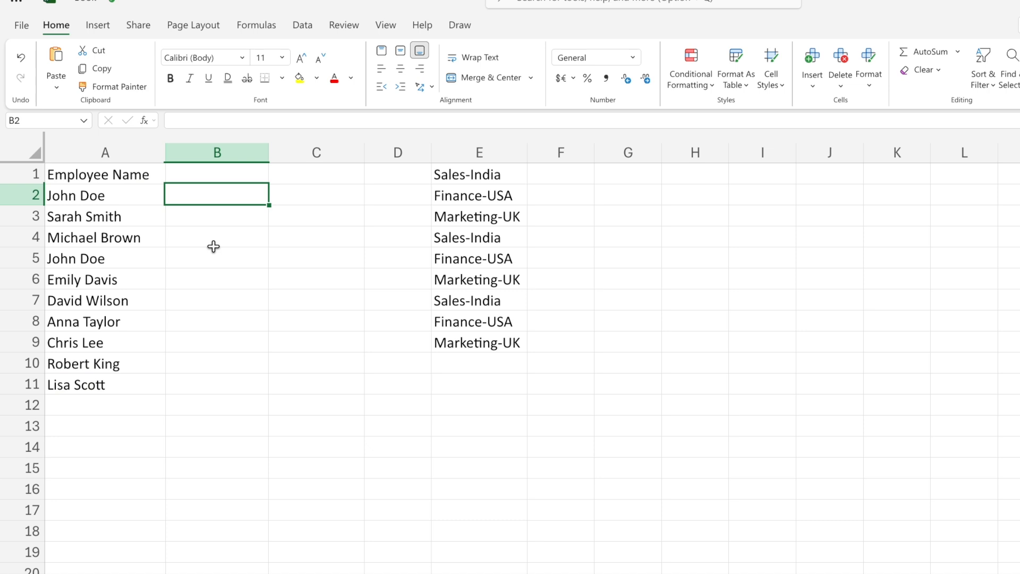
{"action": "type", "text": "JD"}
{"action": "key", "text": "Return"}
{"action": "key", "text": "Up"}
{"action": "key", "text": "ctrl+e"}
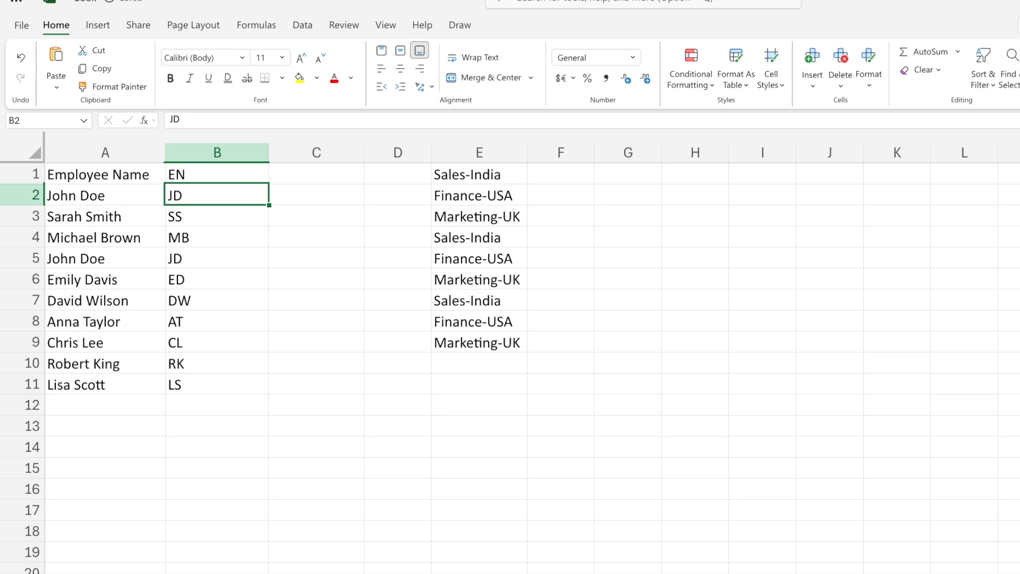
Check the initials in column B against the employee names in column A.
{"action": "left_click", "coordinate": [218, 254]}
{"action": "left_click_drag", "start_coordinate": [205, 196], "coordinate": [208, 384]}
{"action": "left_click", "coordinate": [126, 220]}
{"action": "left_click", "coordinate": [255, 222]}
{"action": "left_click", "coordinate": [109, 237]}
{"action": "left_click", "coordinate": [240, 238]}
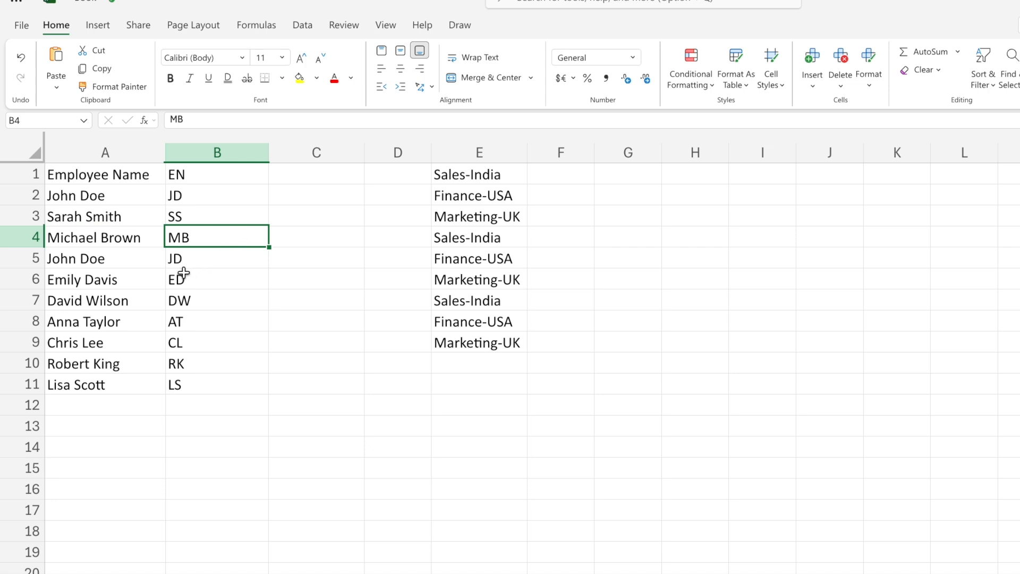
{"action": "left_click", "coordinate": [216, 269]}
{"action": "left_click", "coordinate": [213, 276]}
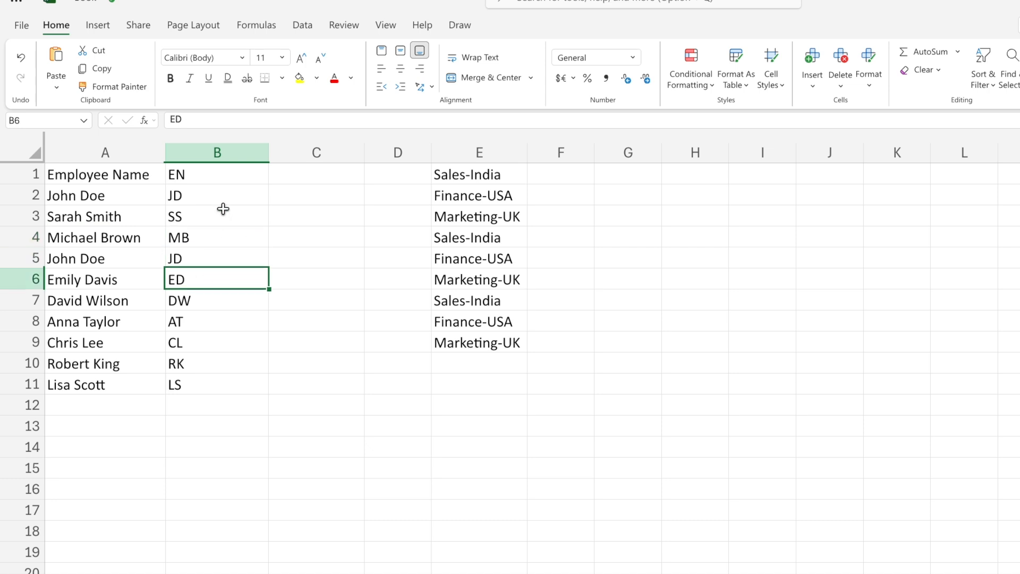
{"action": "left_click_drag", "start_coordinate": [218, 201], "coordinate": [214, 409]}
{"action": "left_click", "coordinate": [225, 341]}
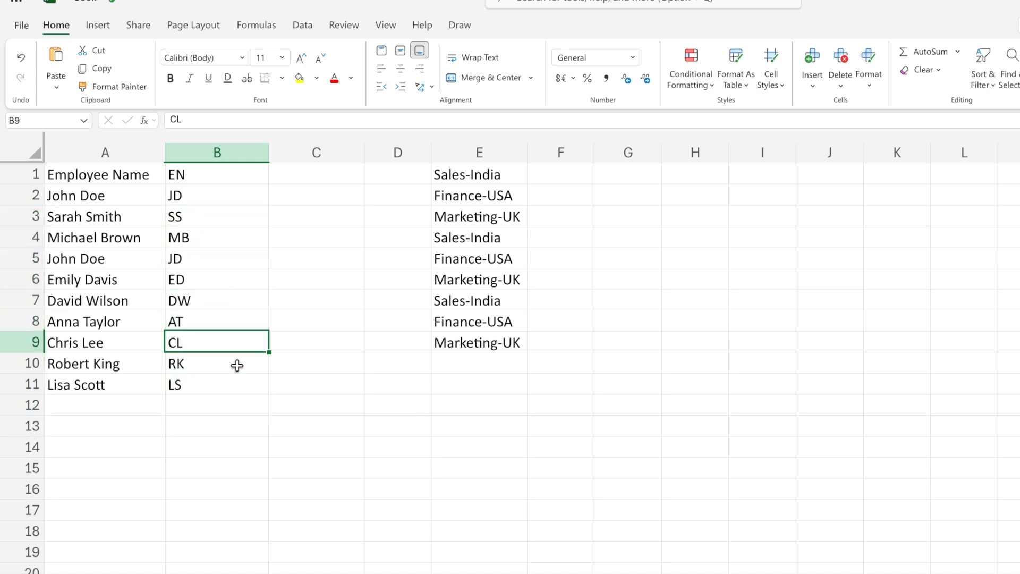